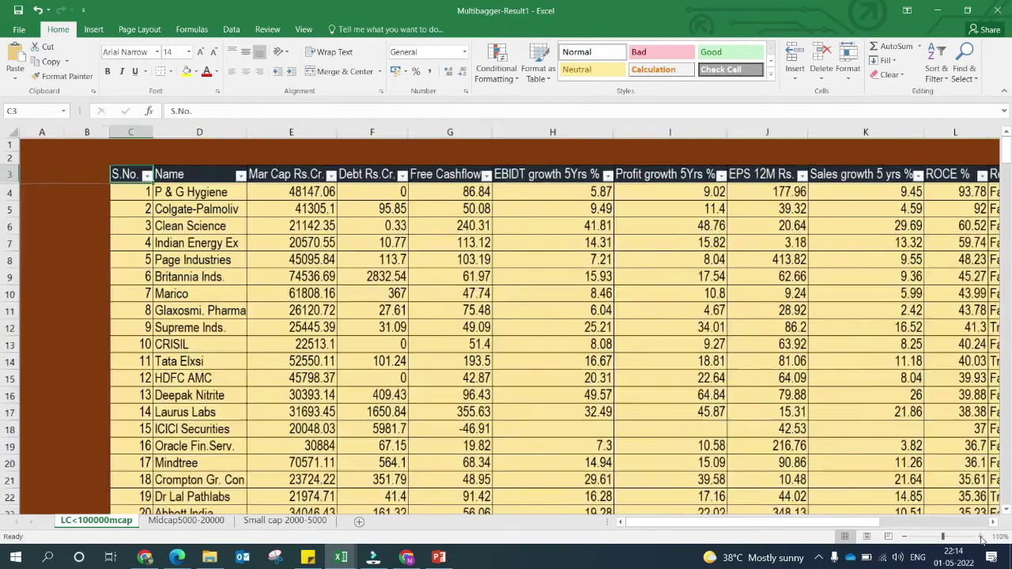
- Look over the LC<100000mcap, Midcap5000-20000 and Small cap 2000-5000 sheets, then return to LC<100000mcap
{"action": "left_click_drag", "start_coordinate": [852, 526], "coordinate": [899, 528]}
{"action": "left_click", "coordinate": [908, 536]}
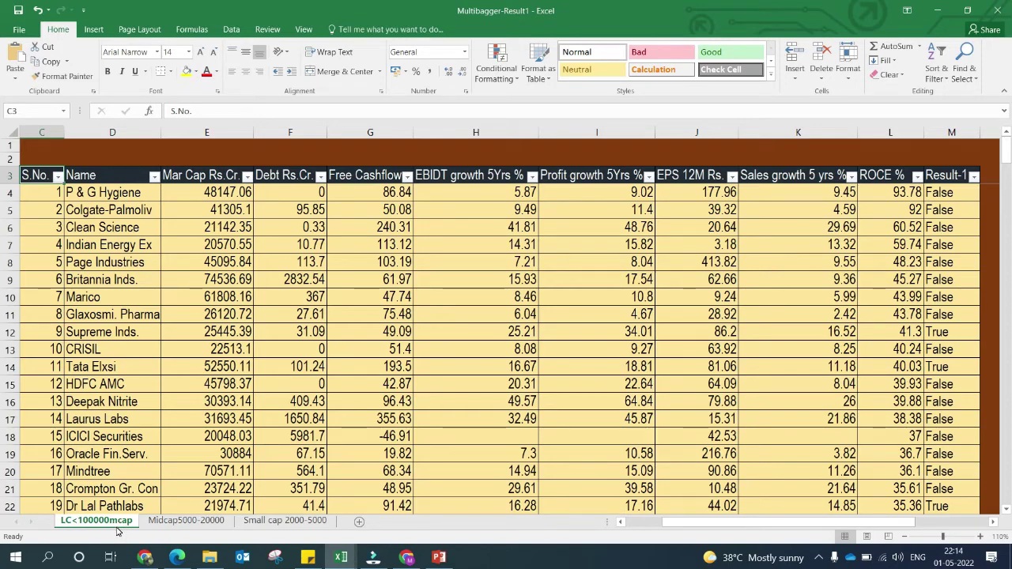
{"action": "left_click", "coordinate": [183, 521]}
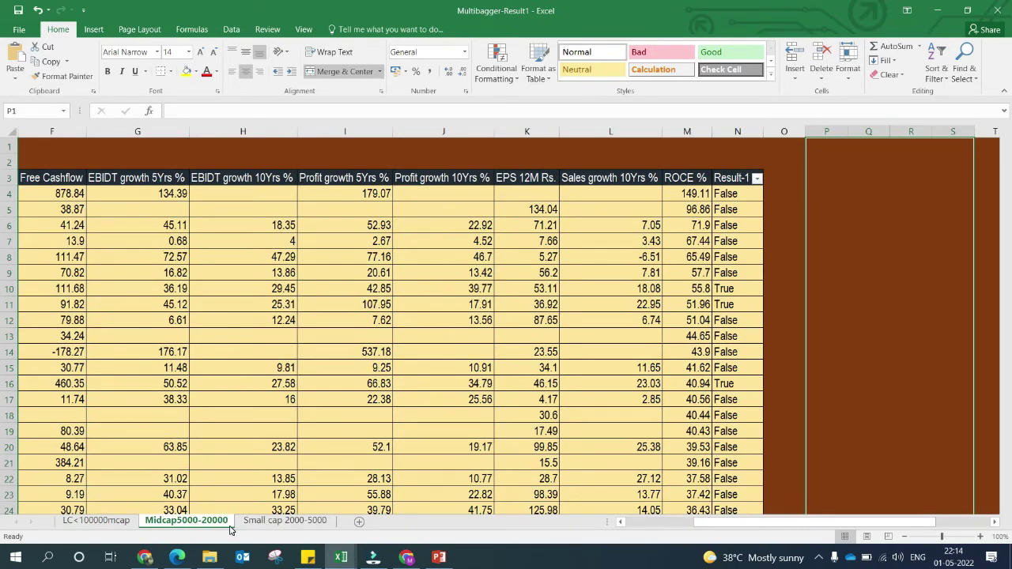
{"action": "left_click", "coordinate": [285, 521]}
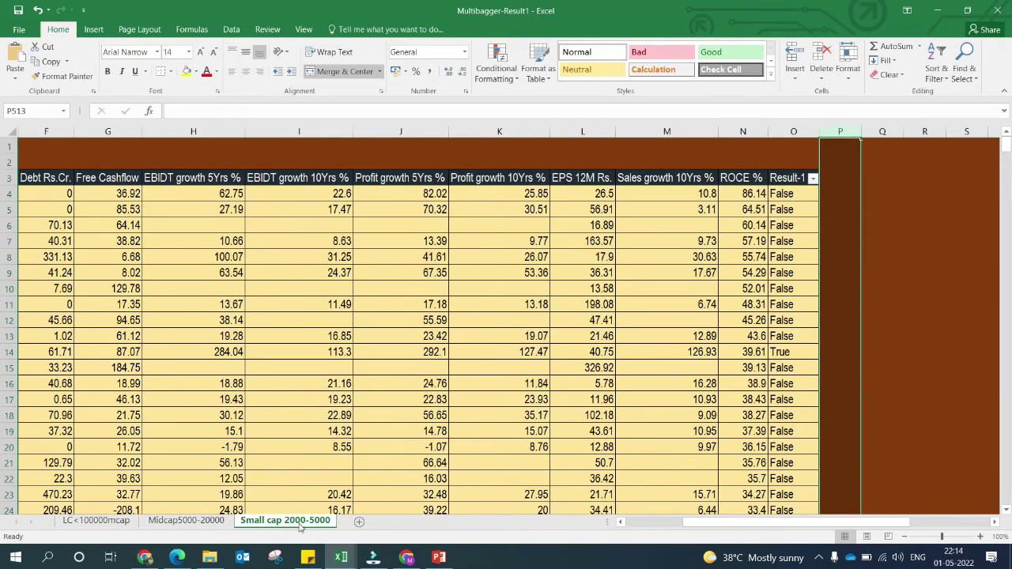
{"action": "left_click", "coordinate": [91, 522]}
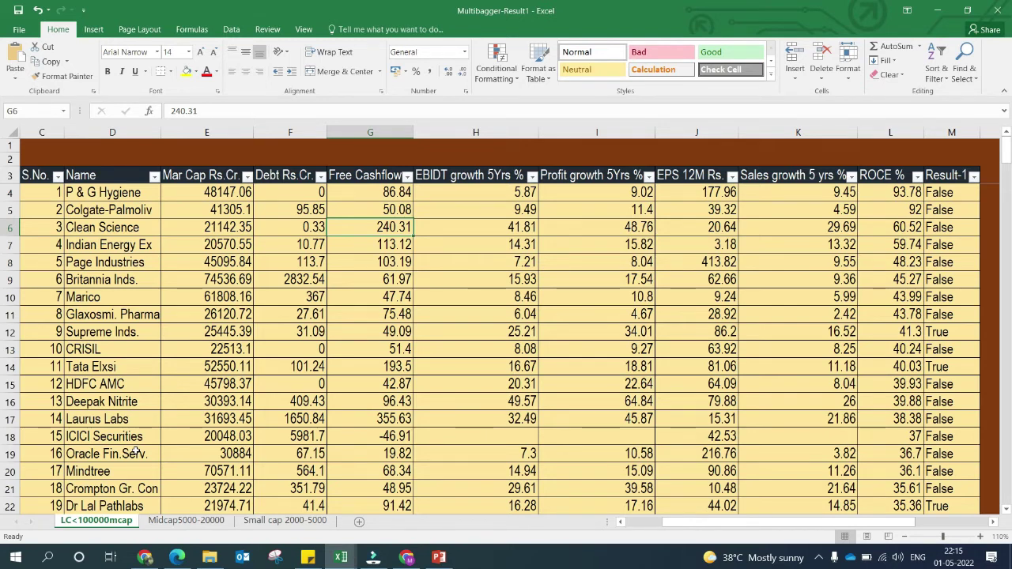
- Select the whole list of company names from P & G Hygiene in D4 to the end, and return to the top rows
{"action": "left_click", "coordinate": [126, 190]}
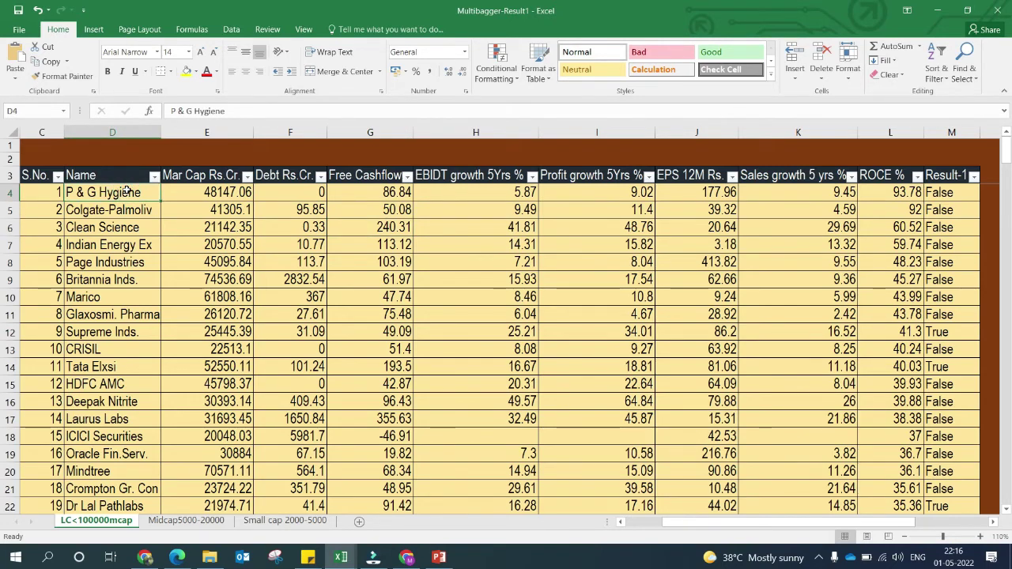
{"action": "key", "text": "ctrl+shift+Down"}
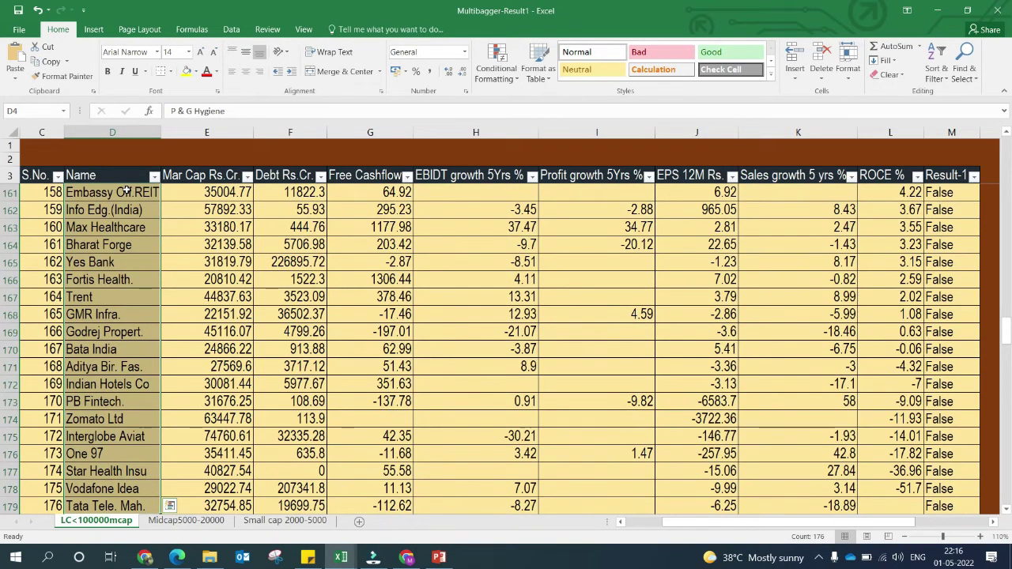
{"action": "left_click_drag", "start_coordinate": [1006, 342], "coordinate": [1006, 146]}
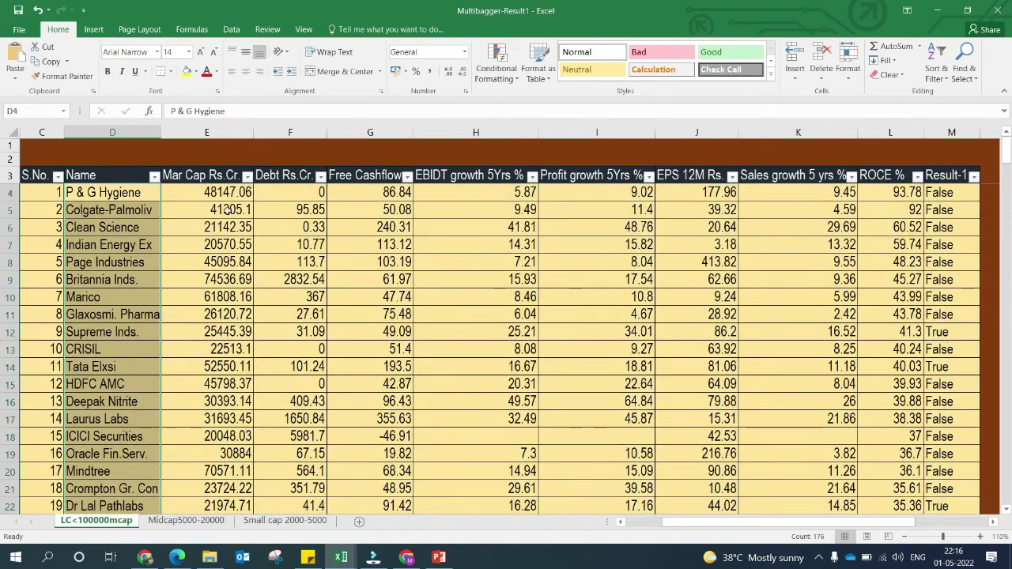
- Go through the screening criteria columns one by one, from Mar Cap Rs.Cr. to ROCE %
{"action": "key", "text": "Right"}
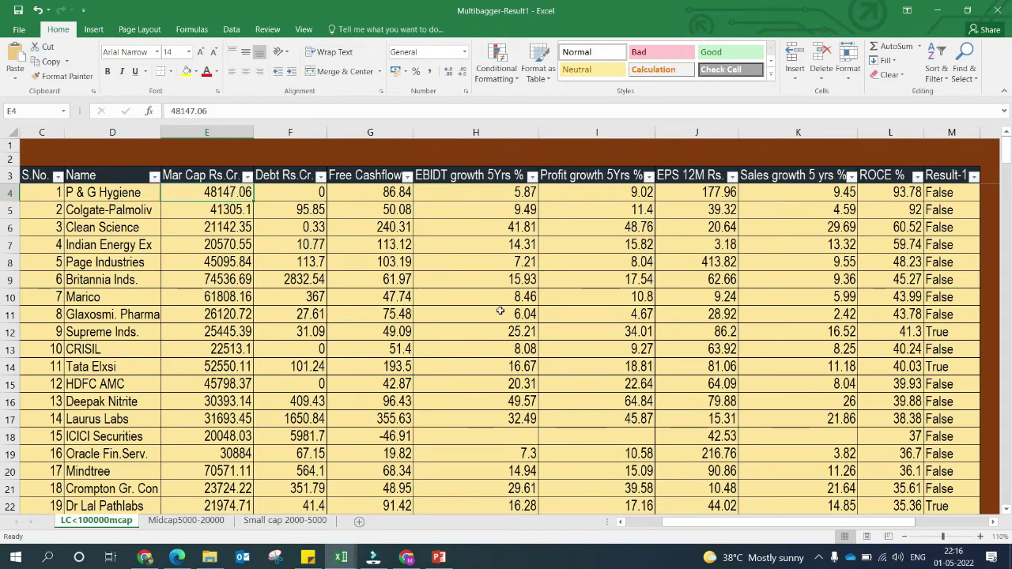
{"action": "left_click", "coordinate": [287, 197]}
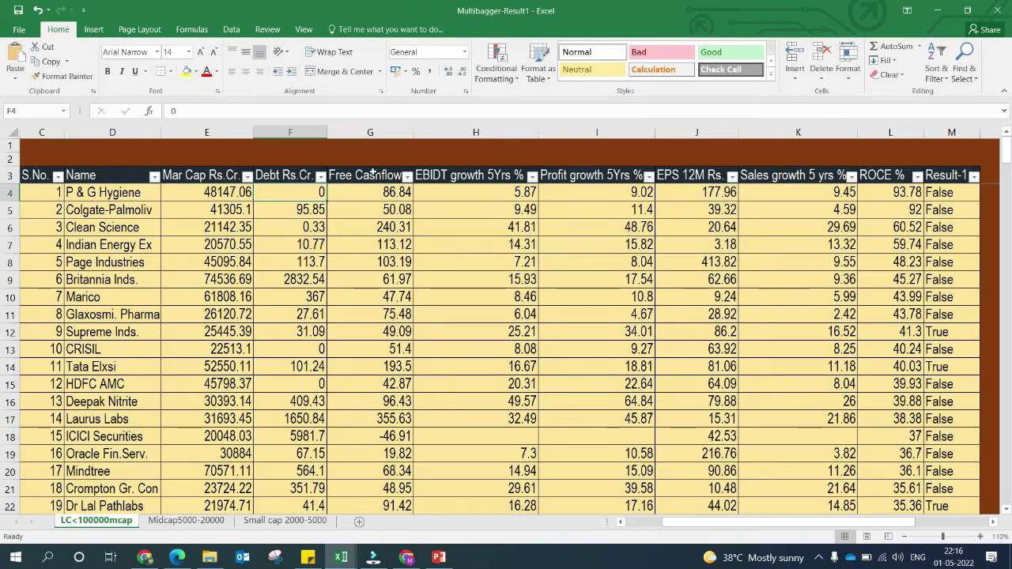
{"action": "left_click", "coordinate": [372, 173]}
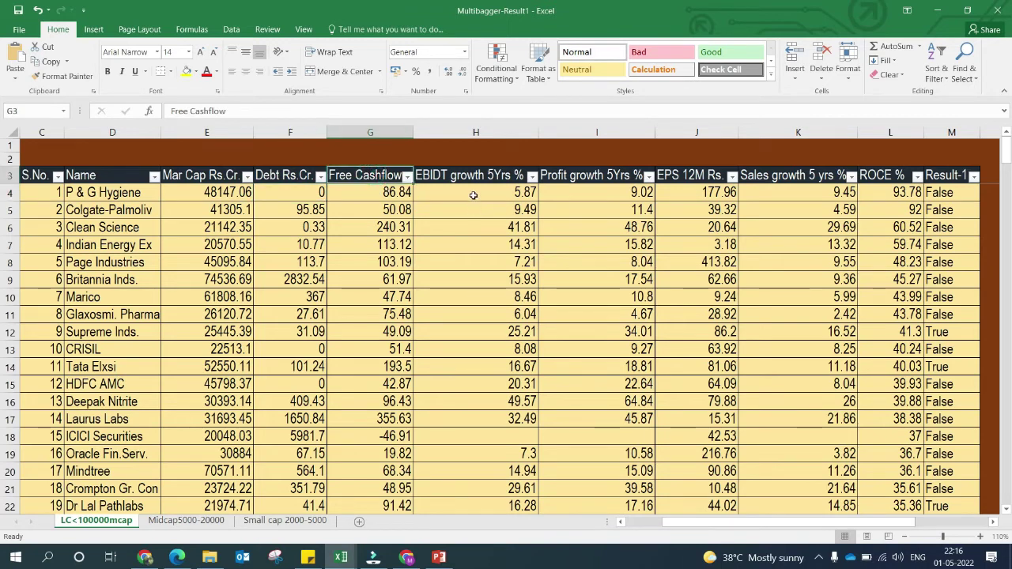
{"action": "left_click", "coordinate": [476, 174]}
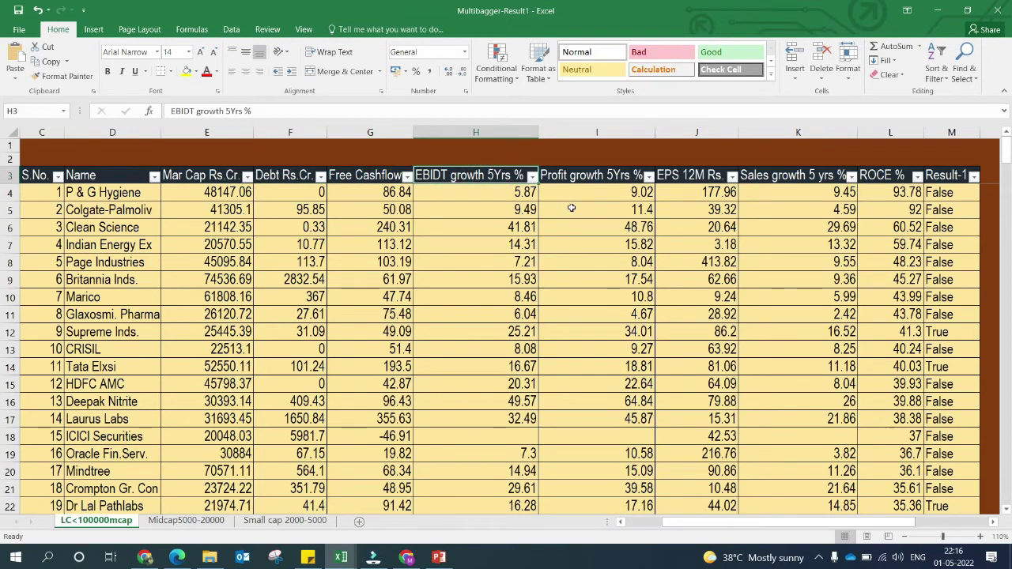
{"action": "left_click", "coordinate": [596, 177]}
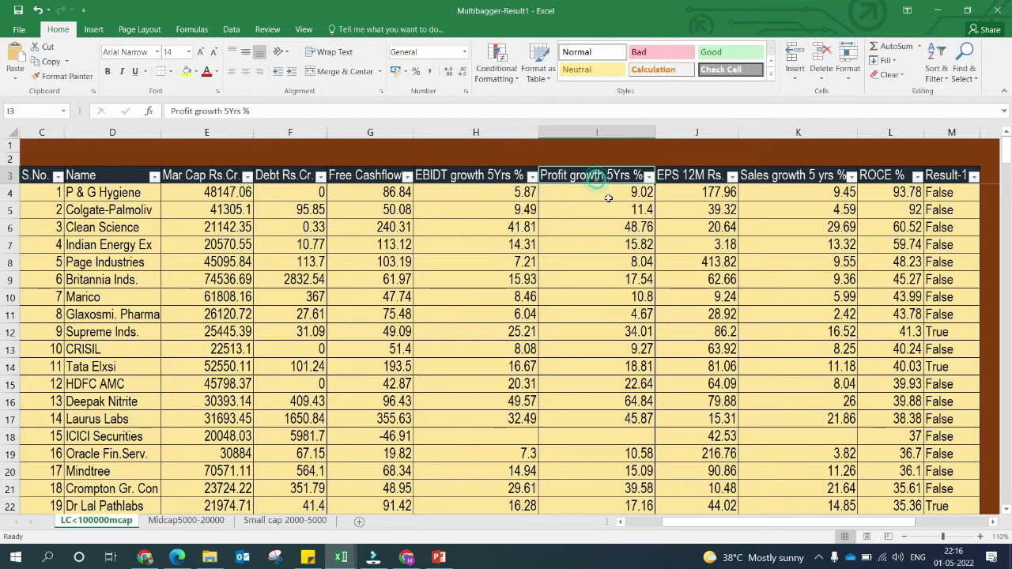
{"action": "left_click", "coordinate": [706, 175]}
{"action": "left_click", "coordinate": [804, 176]}
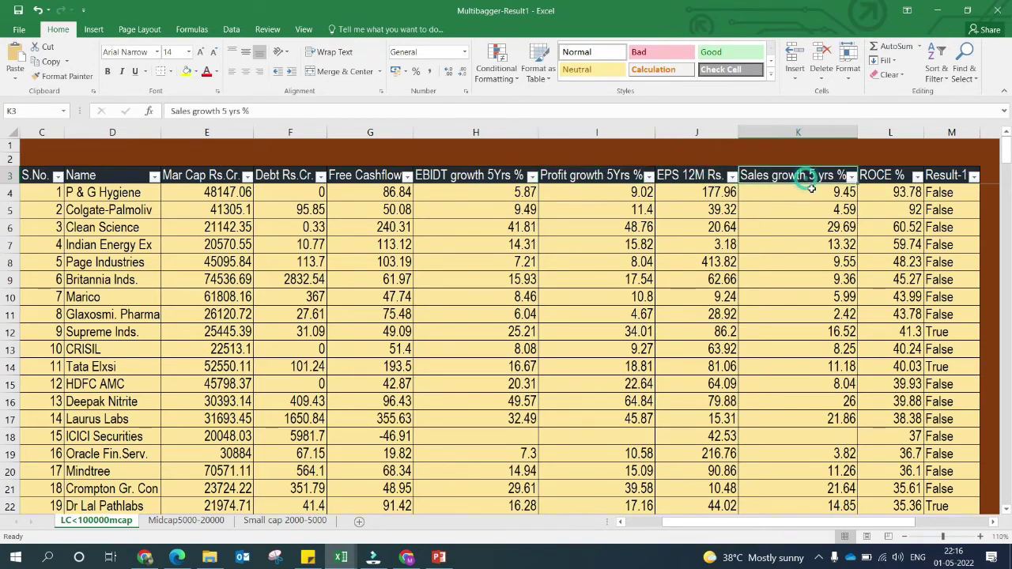
{"action": "left_click", "coordinate": [883, 176]}
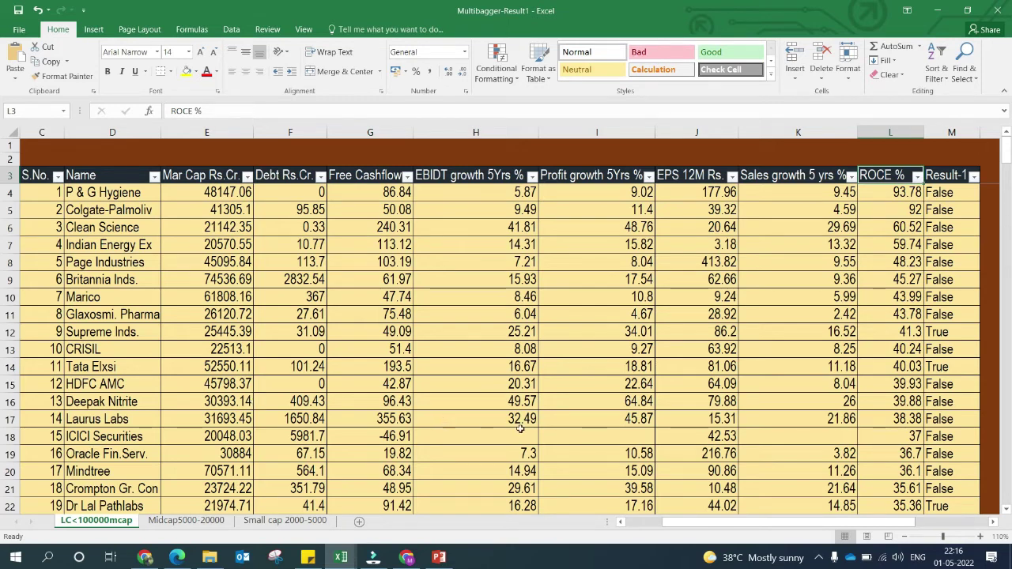
- Examine the IF/AND screening formula in cell M4 of the Result-1 column, leaving it unedited
{"action": "left_click", "coordinate": [951, 192]}
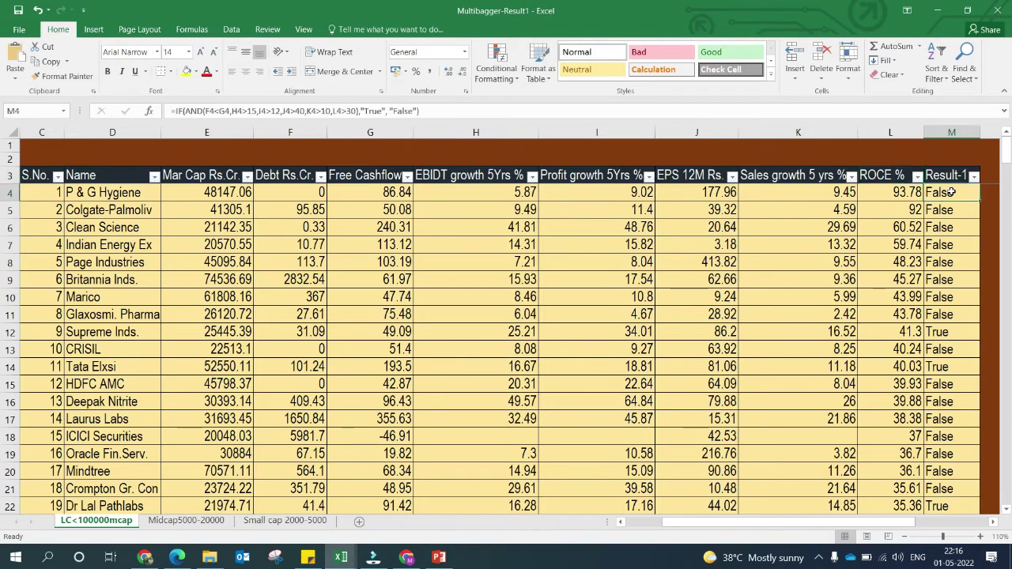
{"action": "left_click", "coordinate": [736, 110]}
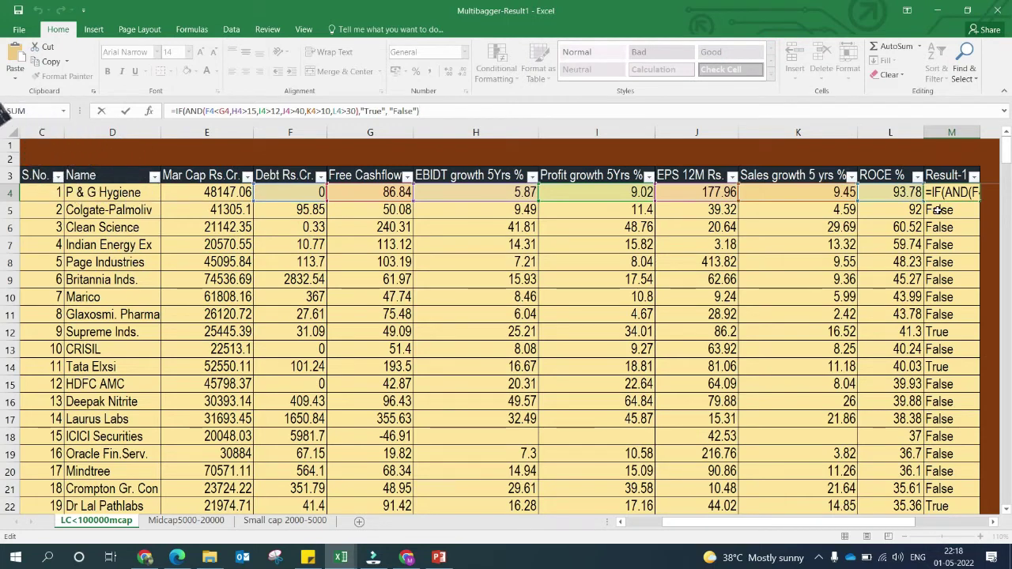
{"action": "key", "text": "Return"}
{"action": "left_click", "coordinate": [956, 191]}
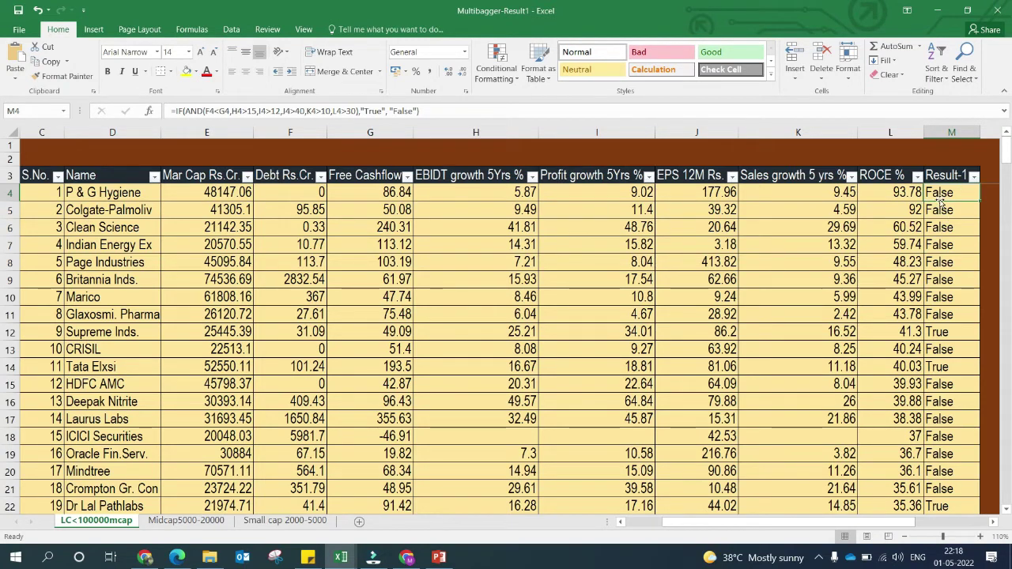
- Filter the Result-1 column to True only and go through the matching company names and the first row's result formula
{"action": "left_click", "coordinate": [973, 177]}
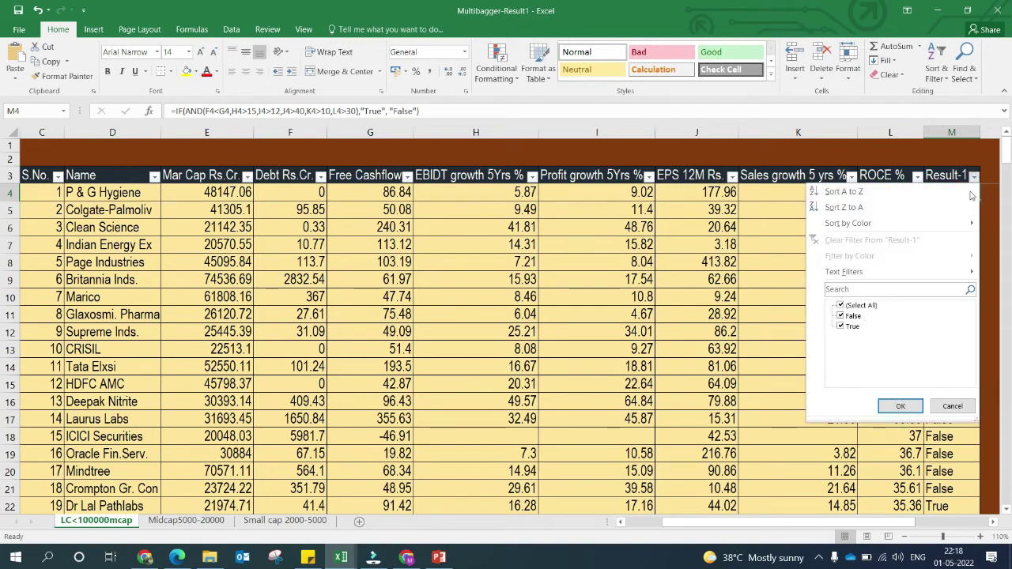
{"action": "left_click", "coordinate": [869, 305]}
{"action": "left_click", "coordinate": [851, 327]}
{"action": "left_click", "coordinate": [899, 406]}
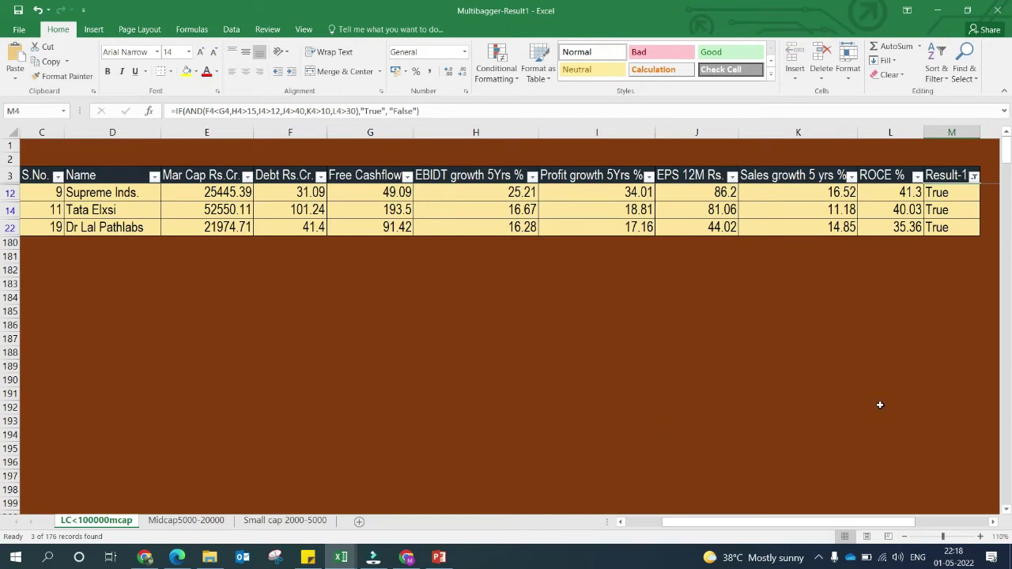
{"action": "left_click", "coordinate": [93, 193]}
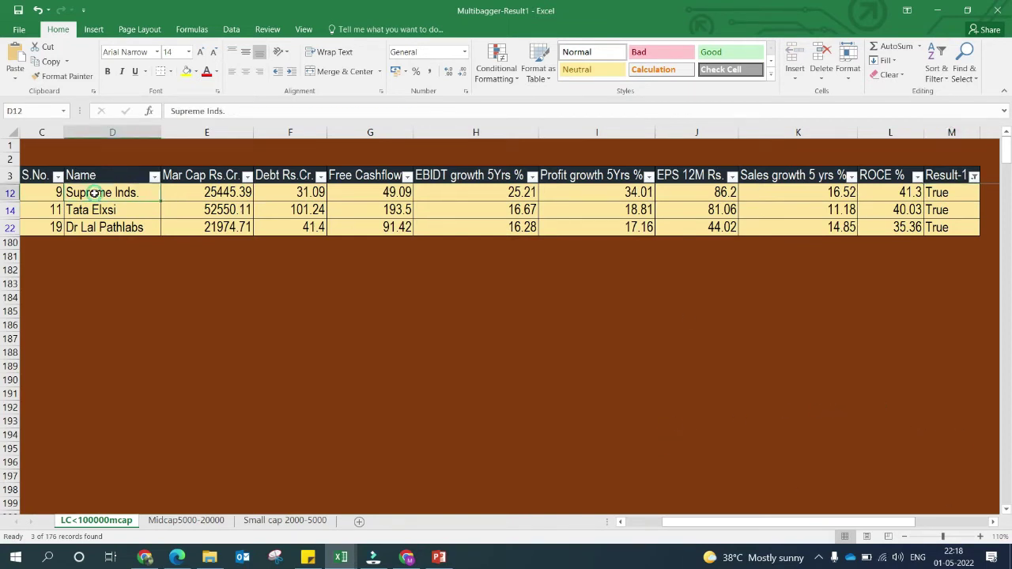
{"action": "left_click", "coordinate": [131, 212]}
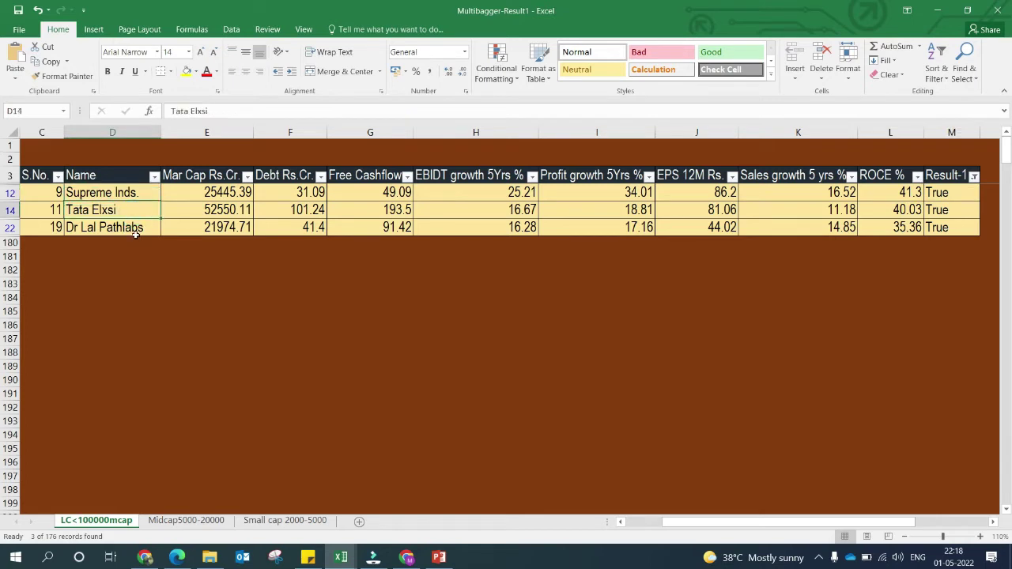
{"action": "left_click", "coordinate": [135, 229]}
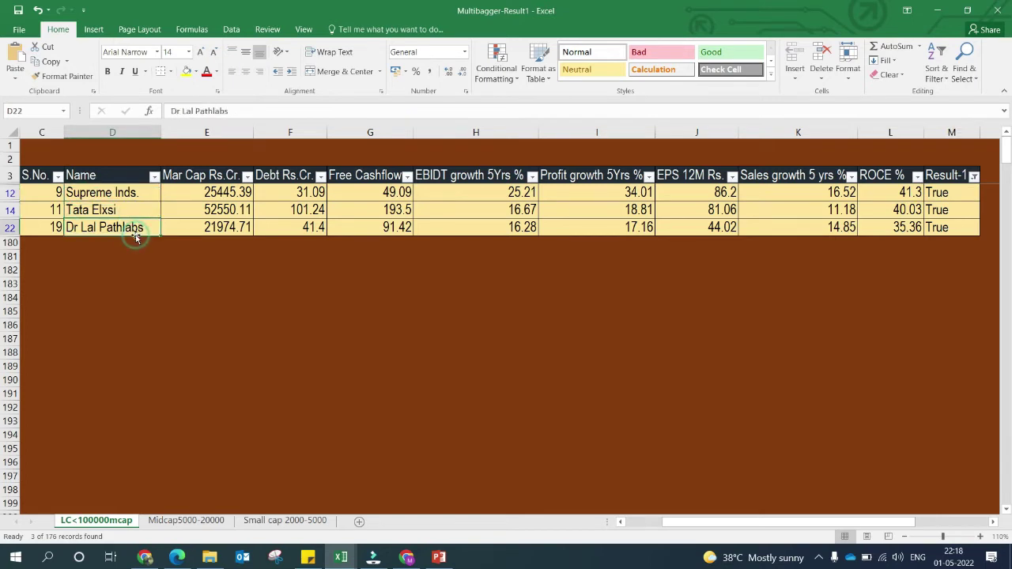
{"action": "left_click", "coordinate": [955, 192]}
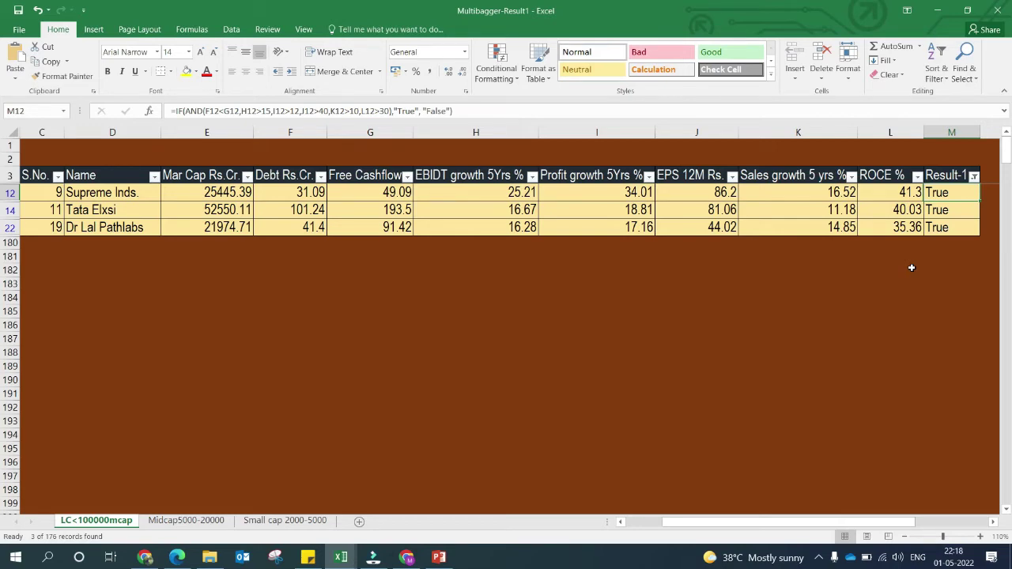
- Clear the Result-1 filter and review the conditions of the formula in M4 without changing them
{"action": "left_click", "coordinate": [974, 176]}
{"action": "left_click", "coordinate": [869, 241]}
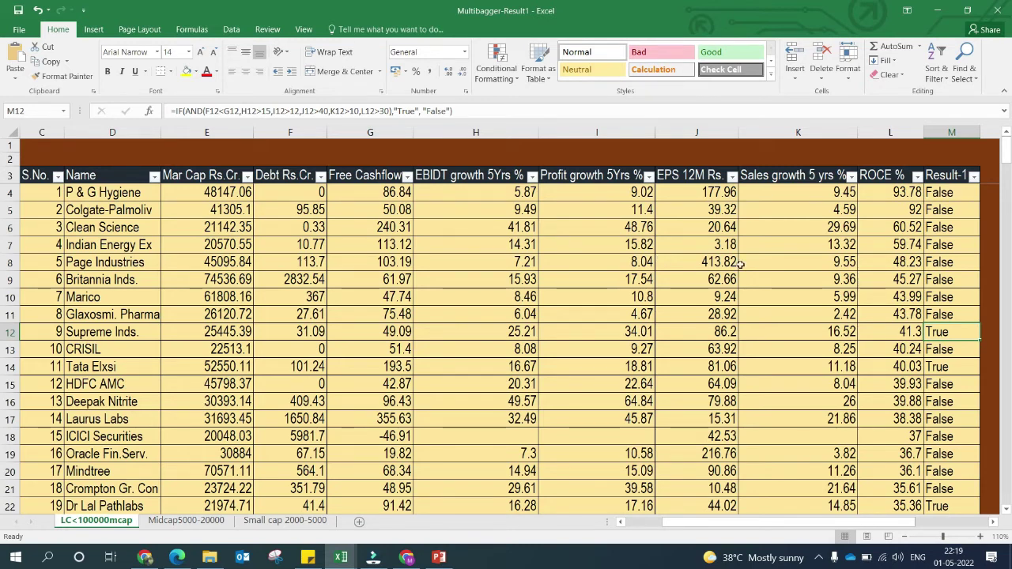
{"action": "left_click", "coordinate": [951, 197]}
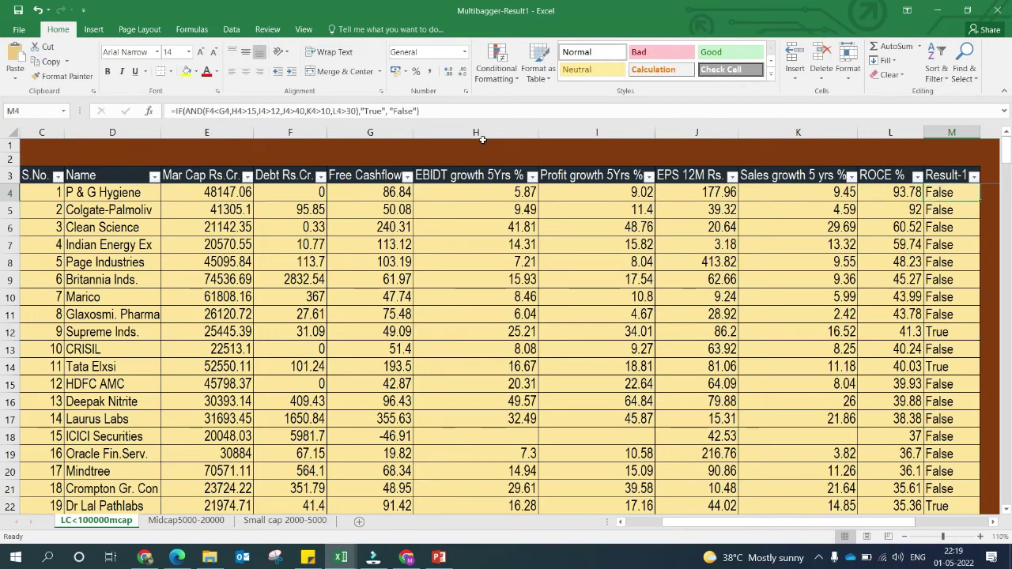
{"action": "left_click", "coordinate": [467, 111]}
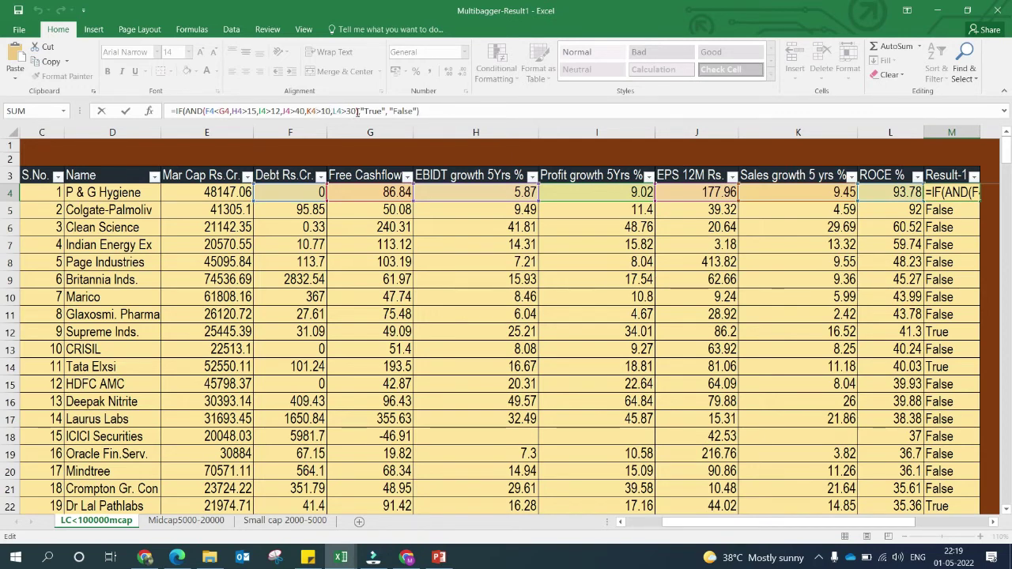
{"action": "left_click", "coordinate": [970, 247]}
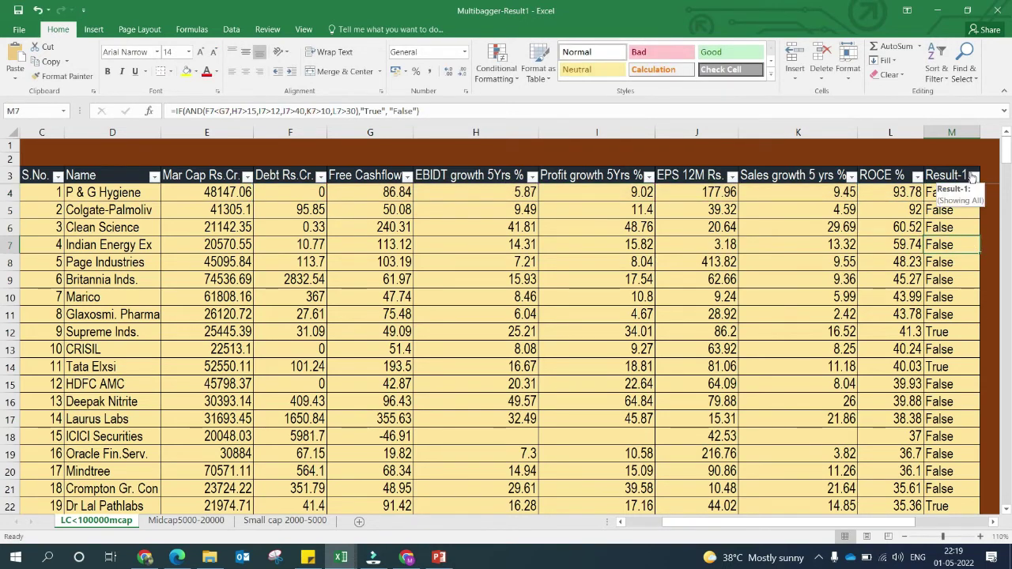
- Exclude the False rows with the Result-1 filter and select the names of the remaining companies
{"action": "left_click", "coordinate": [972, 177]}
{"action": "left_click", "coordinate": [854, 315]}
{"action": "left_click", "coordinate": [899, 405]}
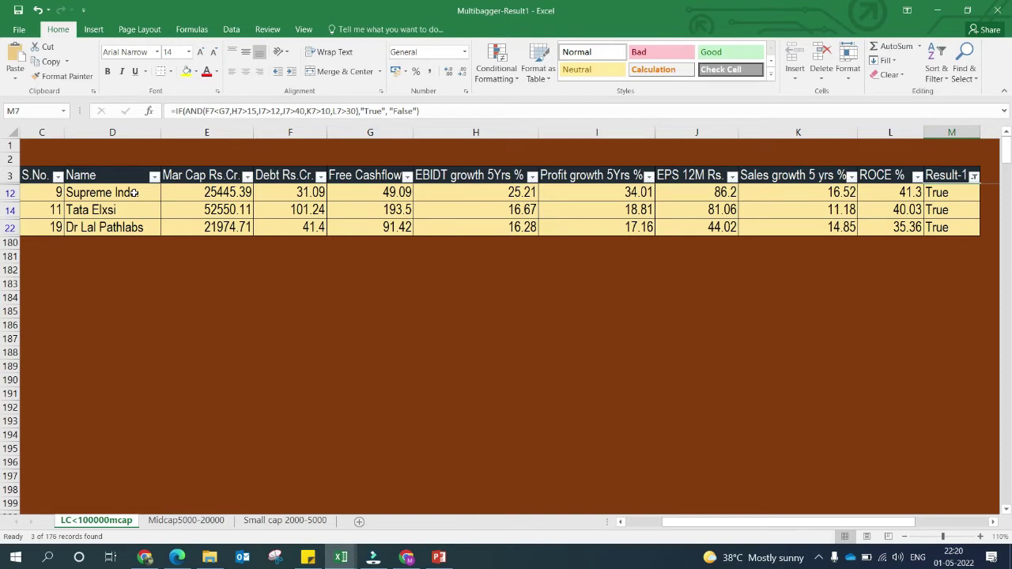
{"action": "left_click_drag", "start_coordinate": [134, 193], "coordinate": [133, 226]}
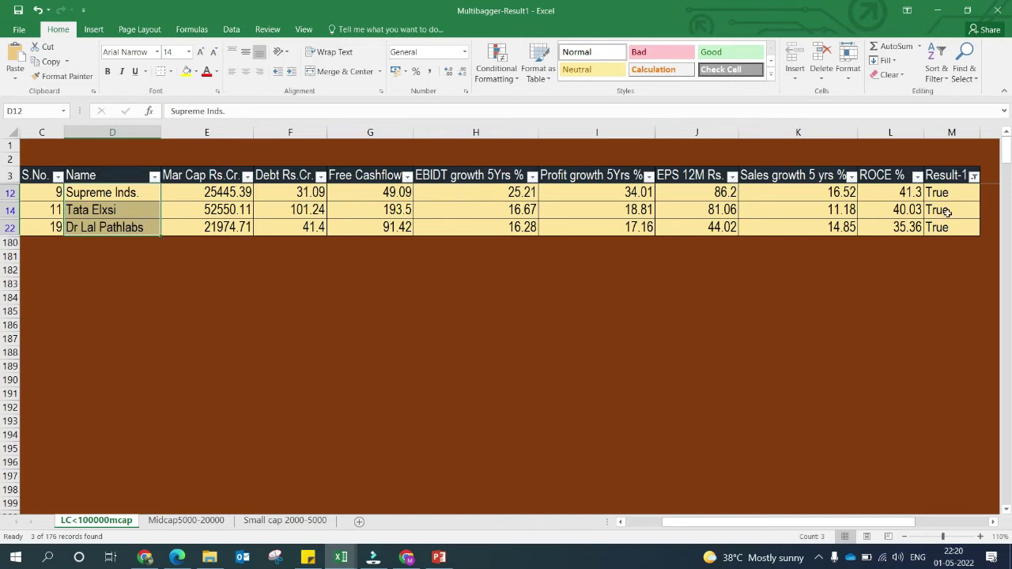
- Replace the Result-1 filter with one that shows only False rows, and select the company name Colgate-Palmoliv
{"action": "left_click", "coordinate": [974, 176]}
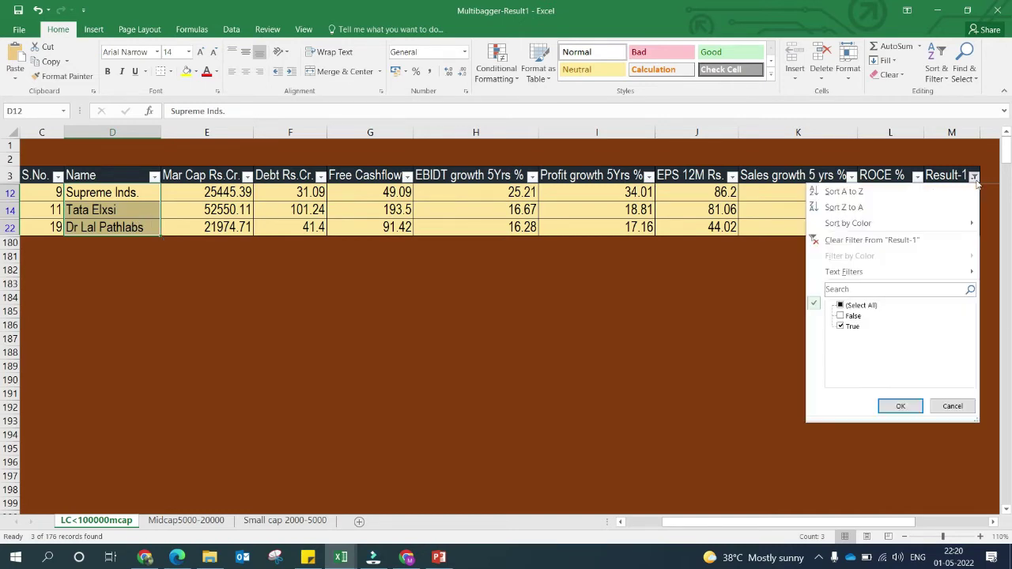
{"action": "left_click", "coordinate": [866, 240]}
{"action": "left_click", "coordinate": [974, 176]}
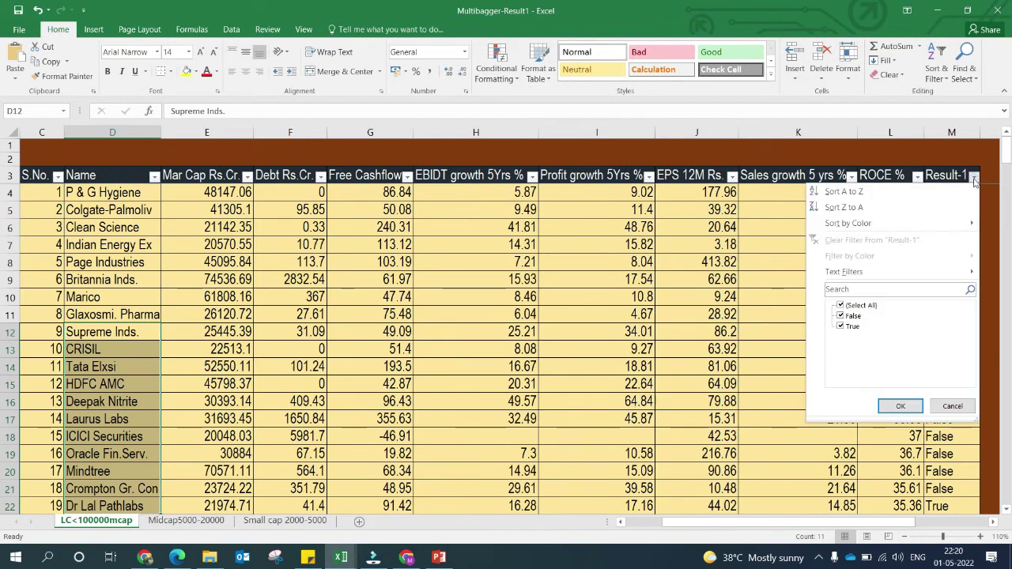
{"action": "left_click", "coordinate": [857, 305]}
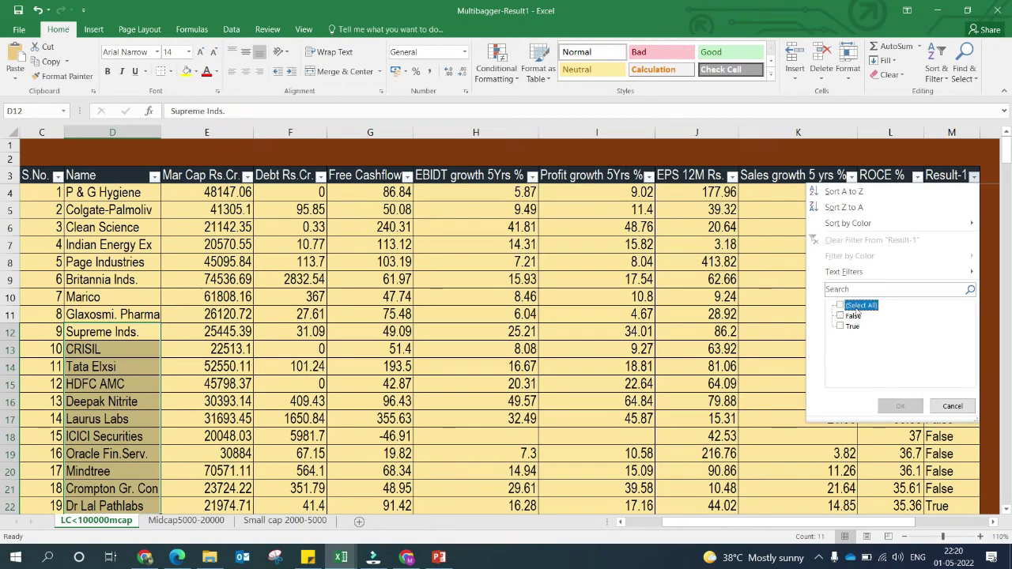
{"action": "left_click", "coordinate": [852, 315]}
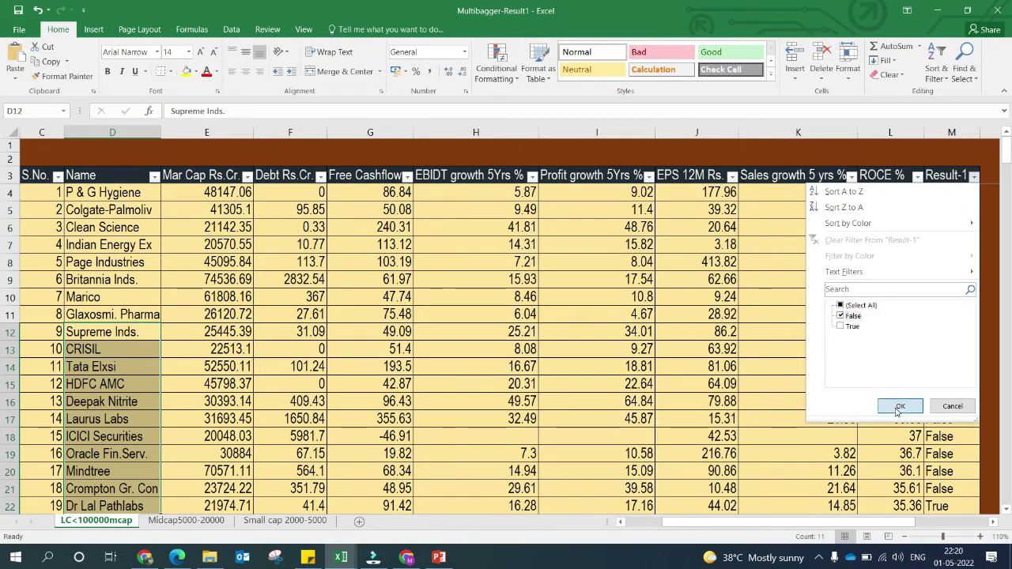
{"action": "left_click", "coordinate": [900, 406]}
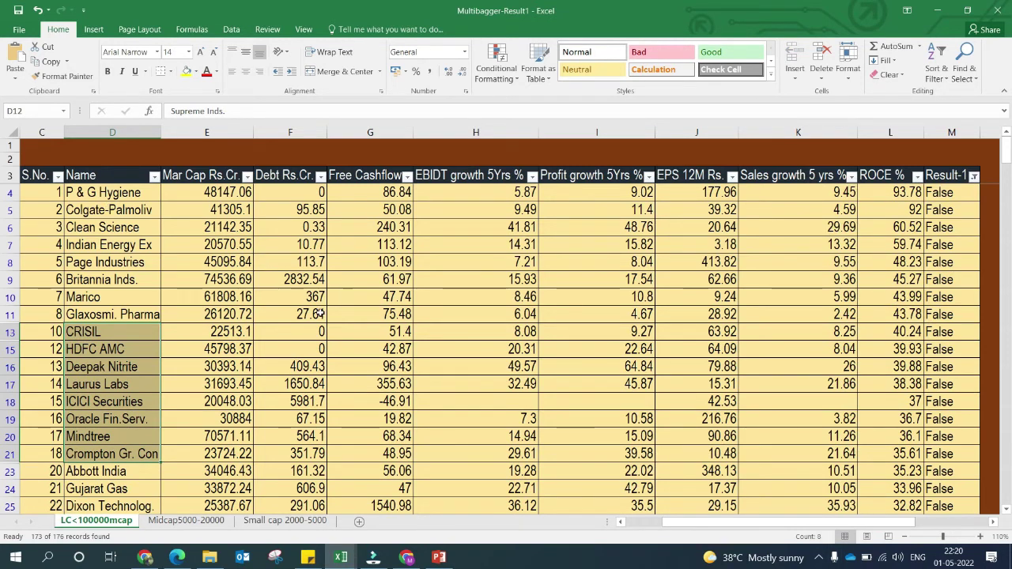
{"action": "left_click", "coordinate": [124, 212]}
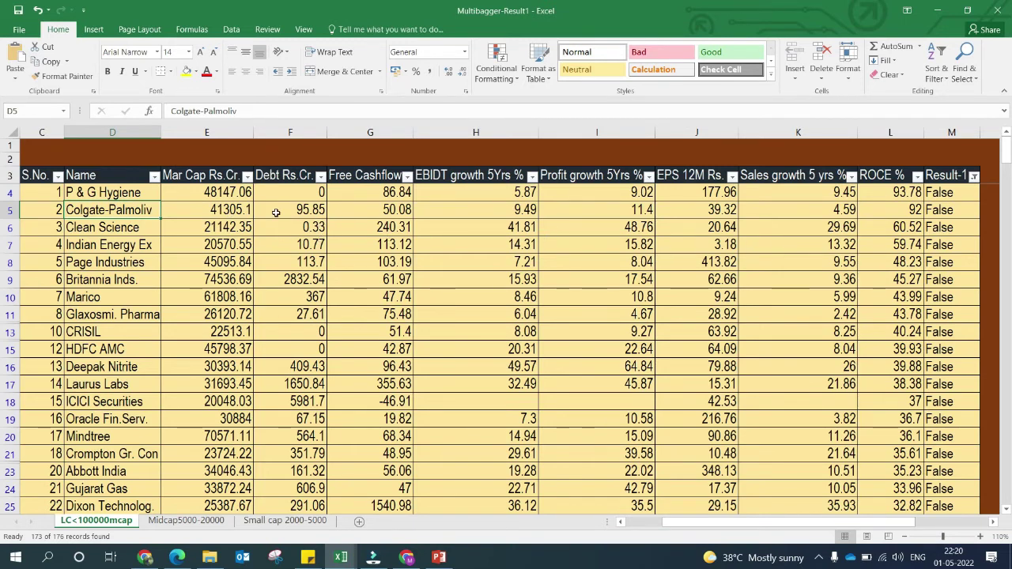
- Check the debt and free cash flow values of Colgate-Palmoliv and Indian Energy Ex
{"action": "left_click", "coordinate": [377, 226]}
{"action": "left_click", "coordinate": [297, 205]}
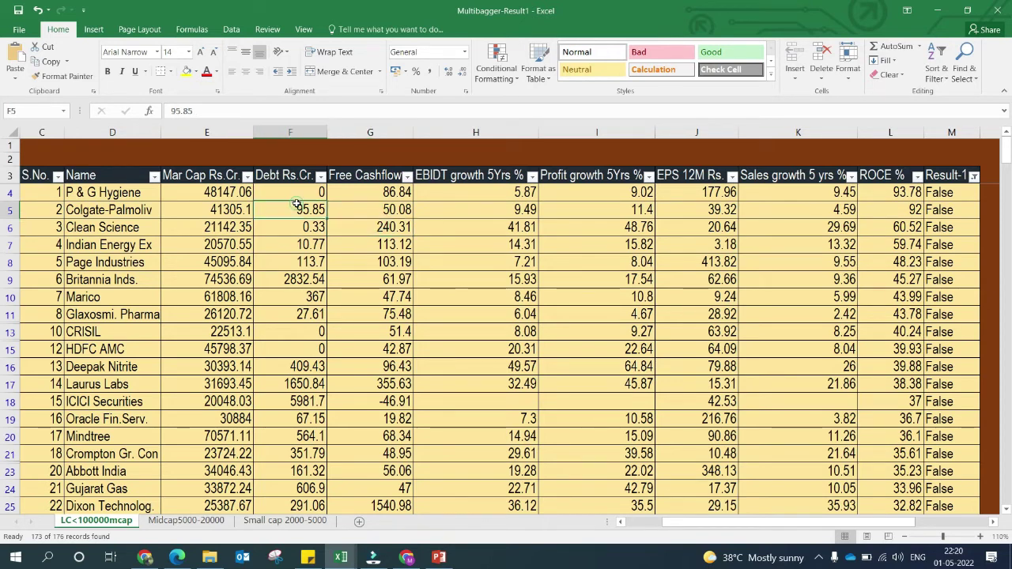
{"action": "left_click", "coordinate": [364, 211]}
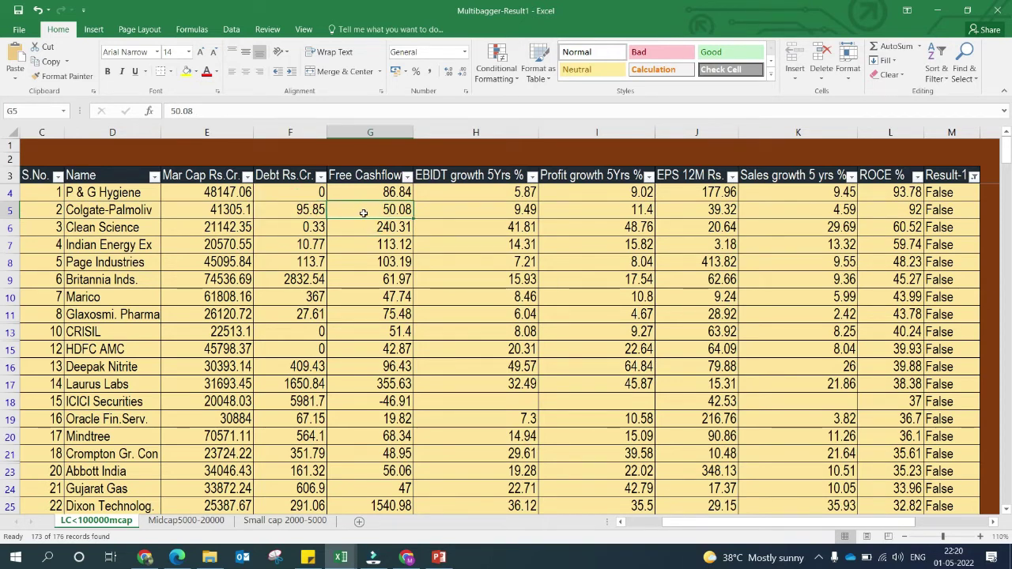
{"action": "left_click", "coordinate": [143, 244]}
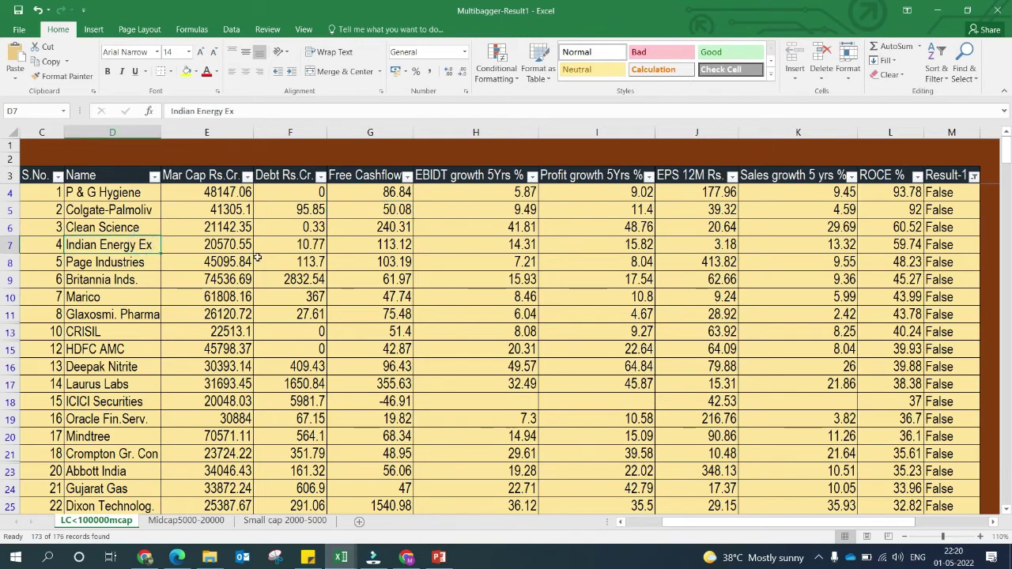
{"action": "left_click", "coordinate": [306, 245]}
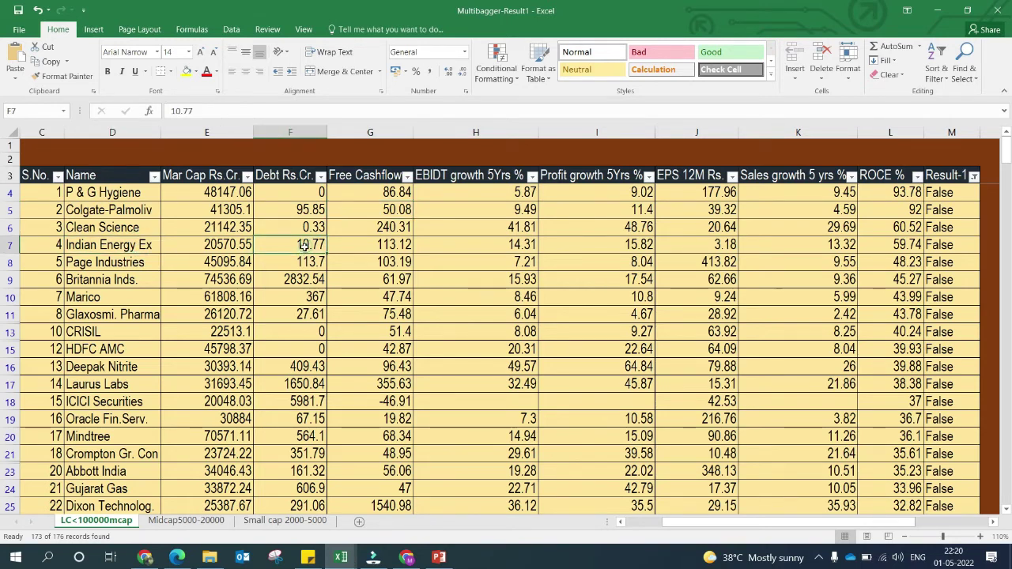
{"action": "left_click", "coordinate": [365, 245]}
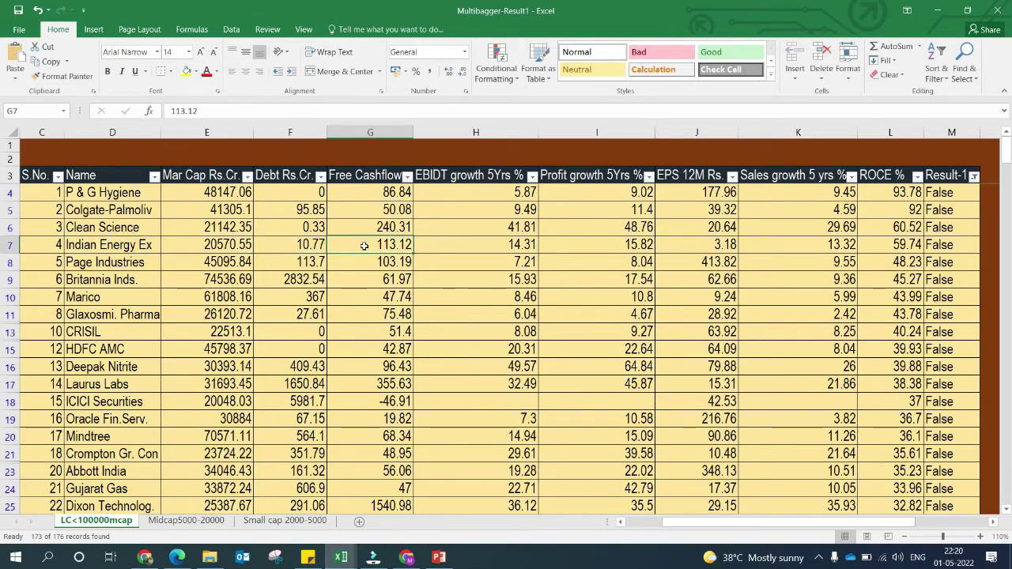
- Check the 12-month EPS of Indian Energy Ex against the conditions of its Result-1 formula in M7 without changing them
{"action": "left_click", "coordinate": [719, 247]}
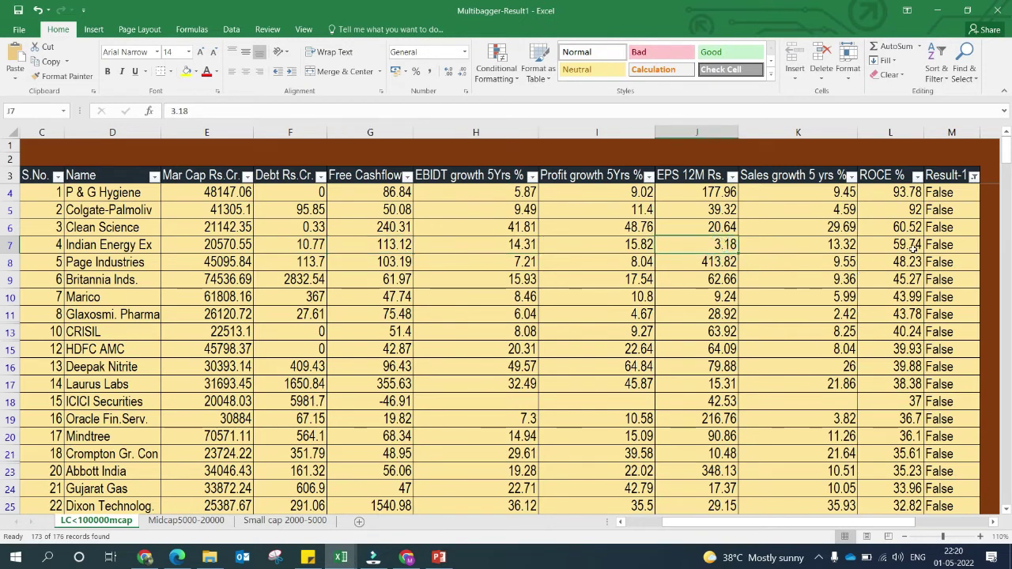
{"action": "left_click", "coordinate": [956, 246]}
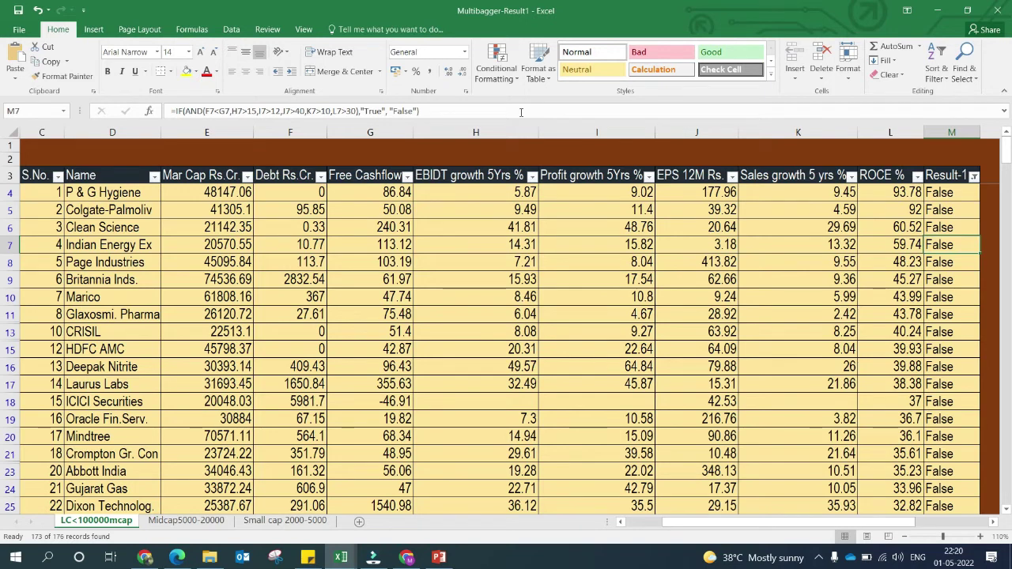
{"action": "left_click", "coordinate": [522, 109]}
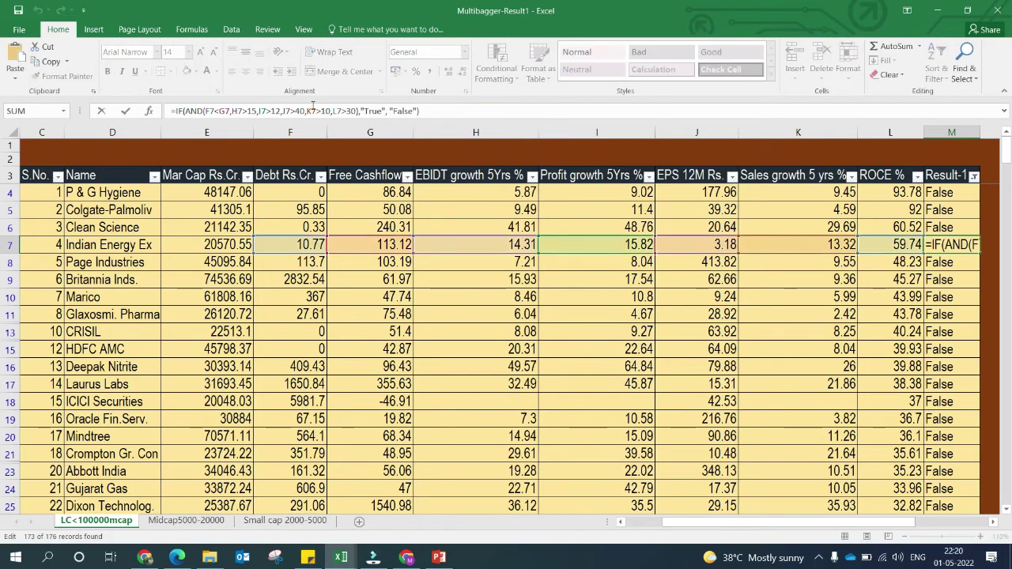
{"action": "left_click", "coordinate": [683, 261]}
{"action": "left_click", "coordinate": [693, 244]}
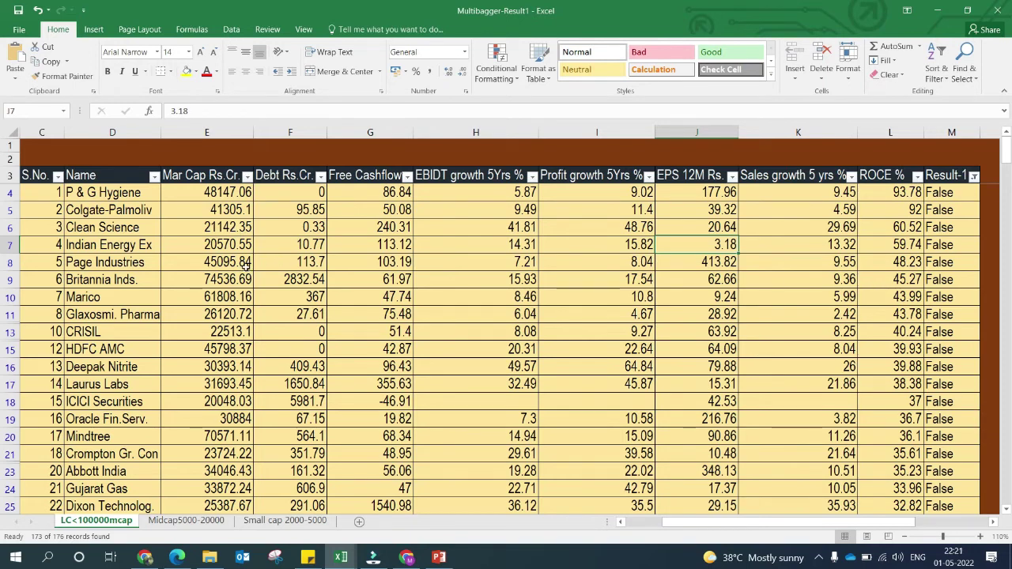
- Select the company name Deepak Nitrite and clear the filter from the Result-1 column
{"action": "left_click", "coordinate": [115, 366]}
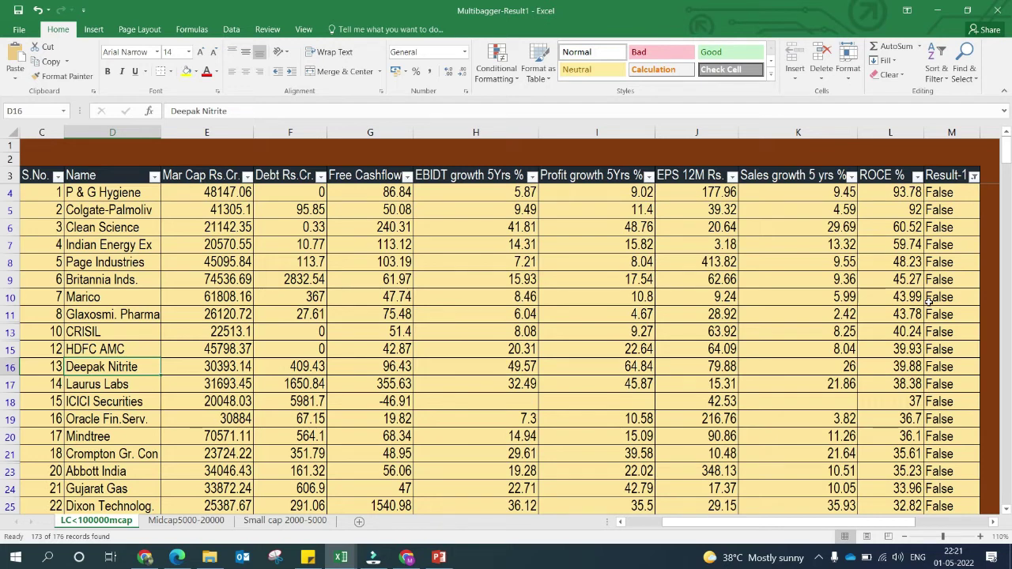
{"action": "left_click", "coordinate": [974, 179]}
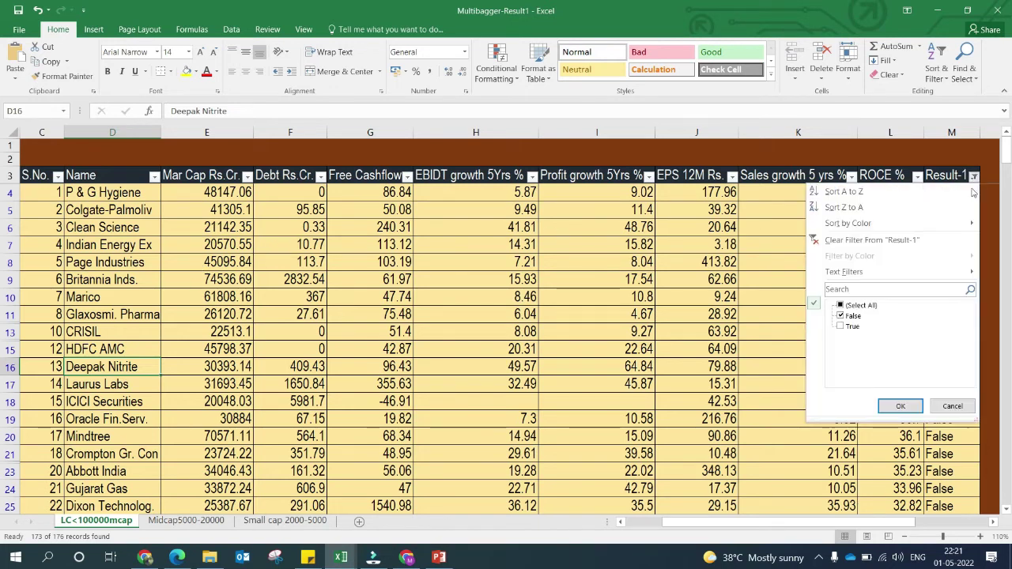
{"action": "left_click", "coordinate": [871, 241]}
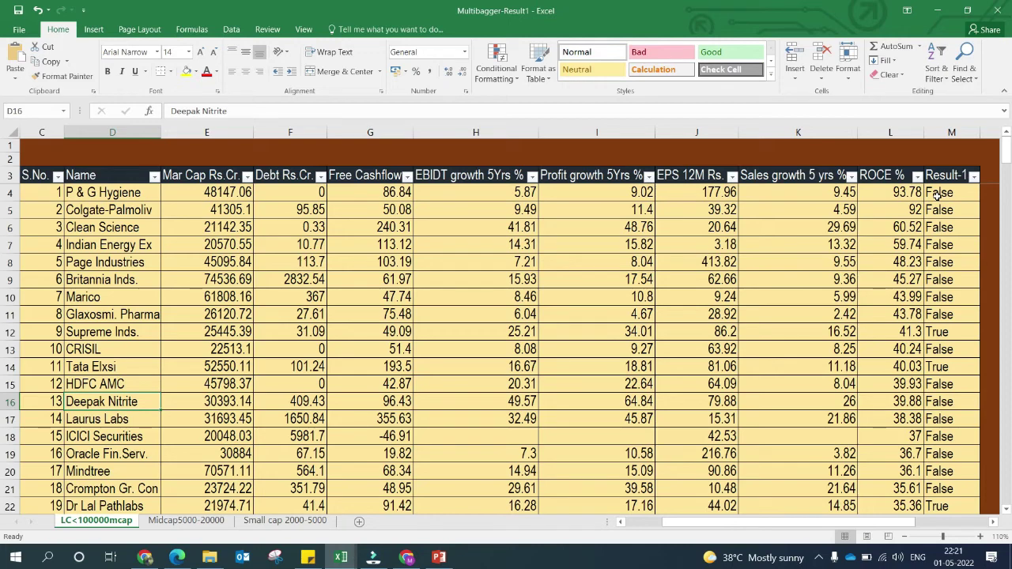
- Show the Midcap5000-20000 sheet at 110% zoom and select the first company's Result-1 formula in N4
{"action": "left_click", "coordinate": [198, 525]}
{"action": "left_click_drag", "start_coordinate": [805, 523], "coordinate": [768, 522]}
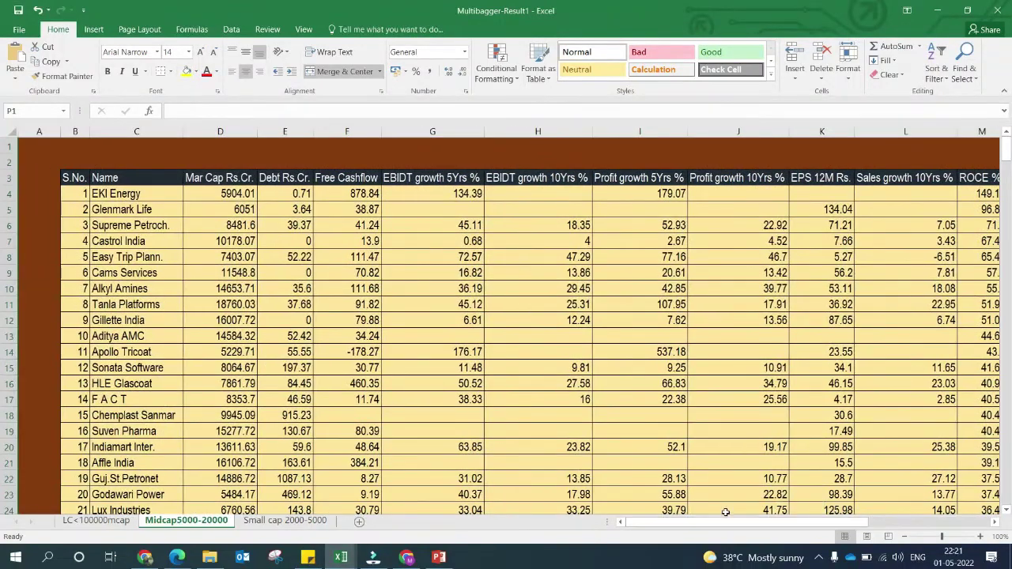
{"action": "left_click", "coordinate": [979, 535]}
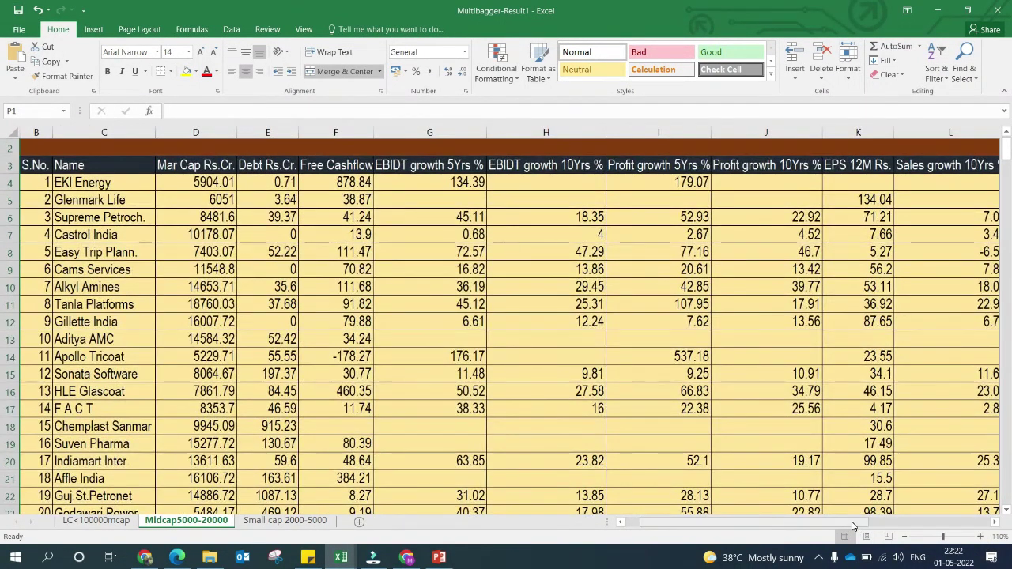
{"action": "left_click_drag", "start_coordinate": [852, 526], "coordinate": [901, 534]}
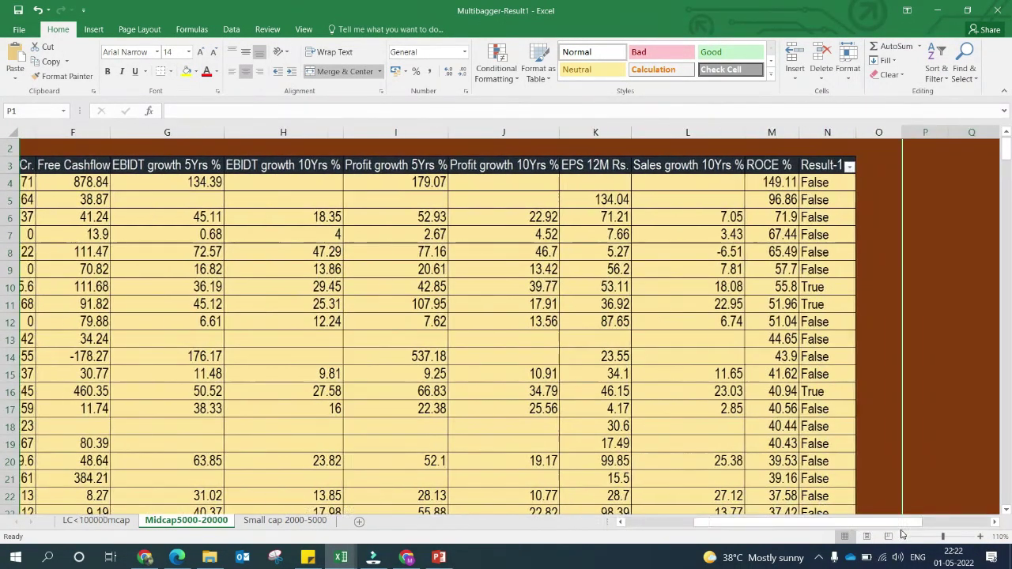
{"action": "left_click", "coordinate": [822, 183]}
- Filter the midcap Result-1 column to True only and select the names of the remaining companies
{"action": "left_click", "coordinate": [833, 166]}
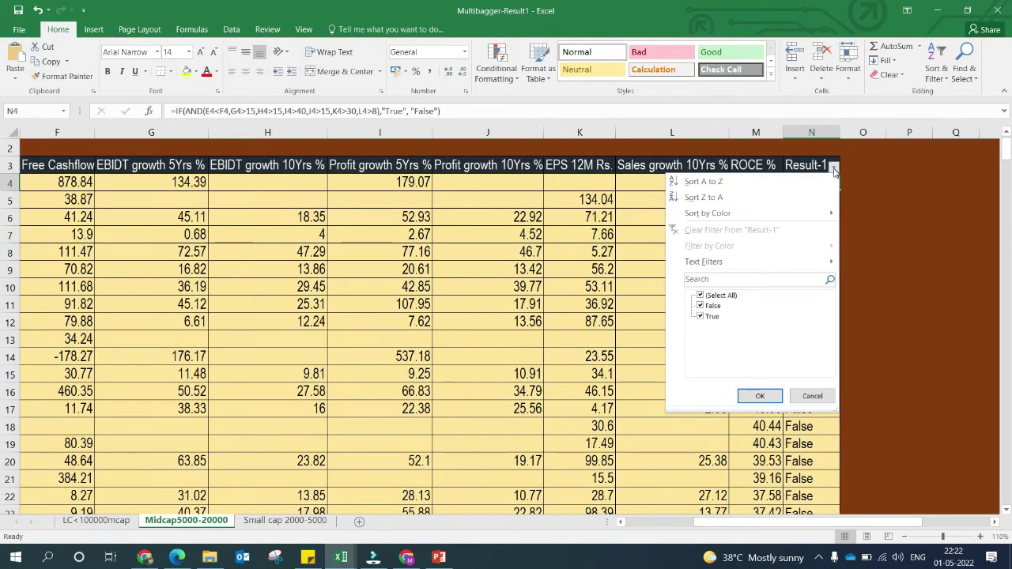
{"action": "left_click", "coordinate": [719, 294]}
{"action": "left_click", "coordinate": [719, 295]}
{"action": "left_click", "coordinate": [719, 295]}
{"action": "left_click", "coordinate": [709, 316]}
{"action": "left_click", "coordinate": [759, 395]}
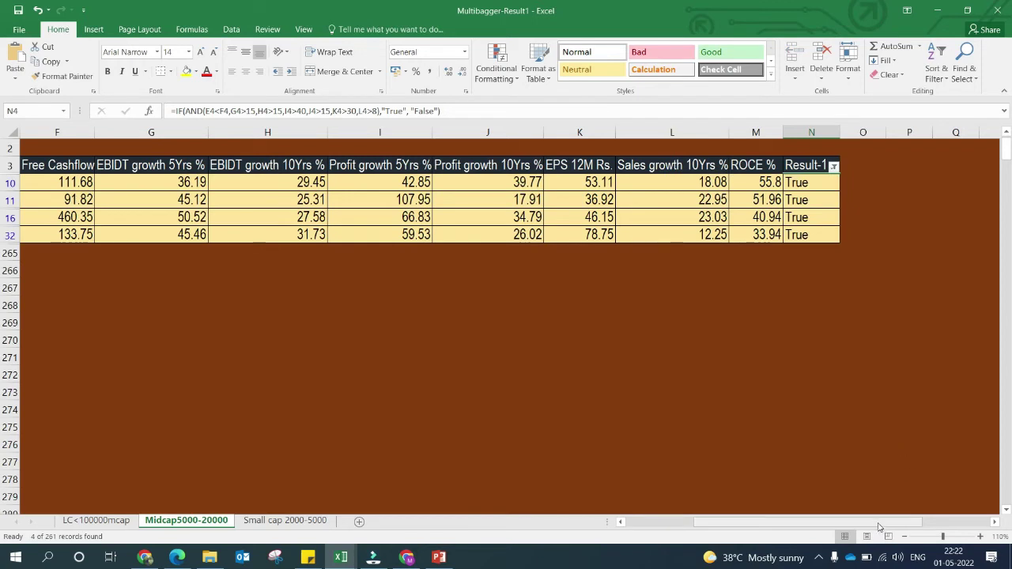
{"action": "left_click_drag", "start_coordinate": [885, 528], "coordinate": [818, 528]}
{"action": "left_click_drag", "start_coordinate": [158, 180], "coordinate": [164, 242]}
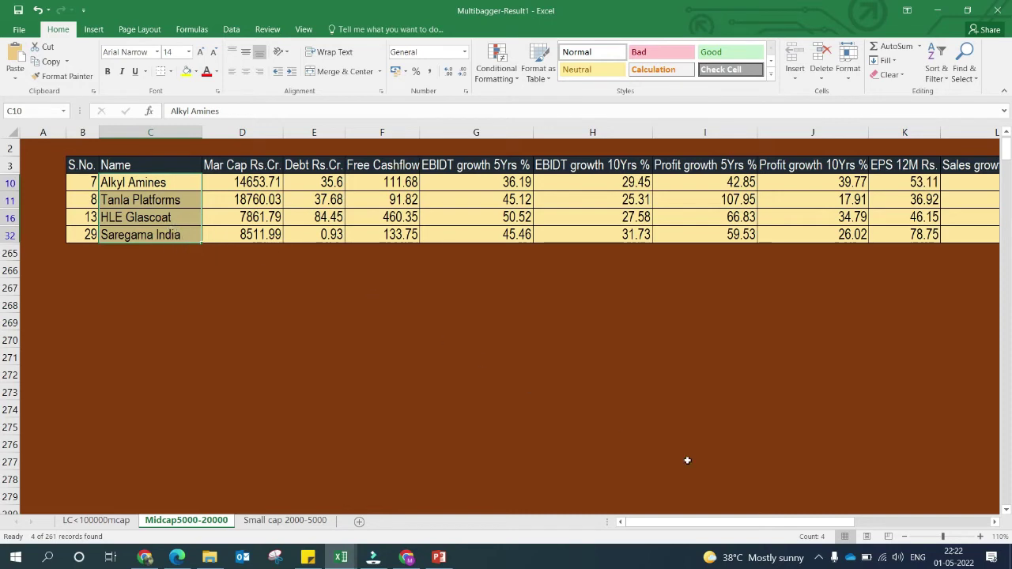
- Filter the Result-1 column of the Small cap 2000-5000 sheet to True only and select the remaining company's name
{"action": "left_click", "coordinate": [304, 523]}
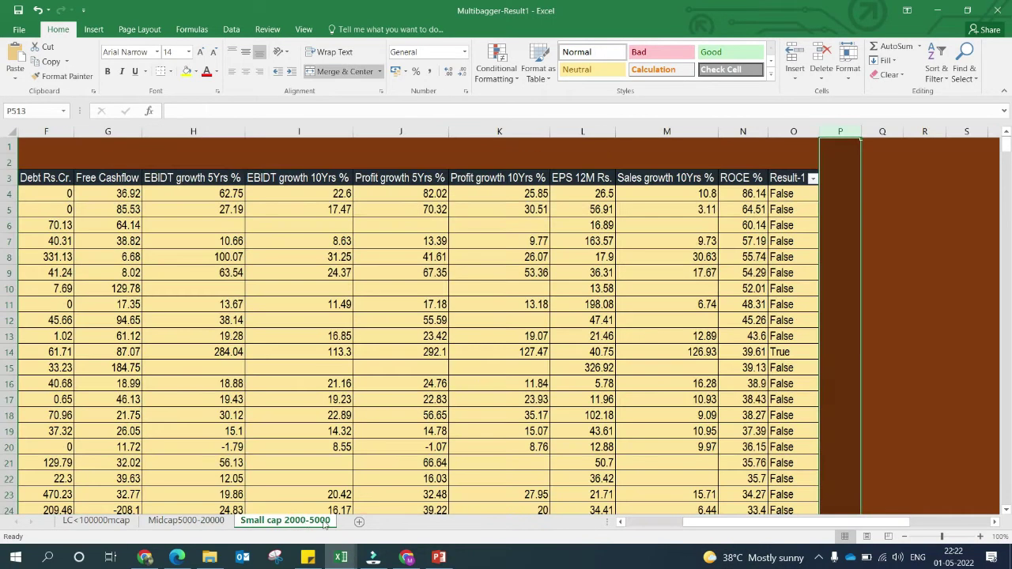
{"action": "left_click", "coordinate": [812, 178]}
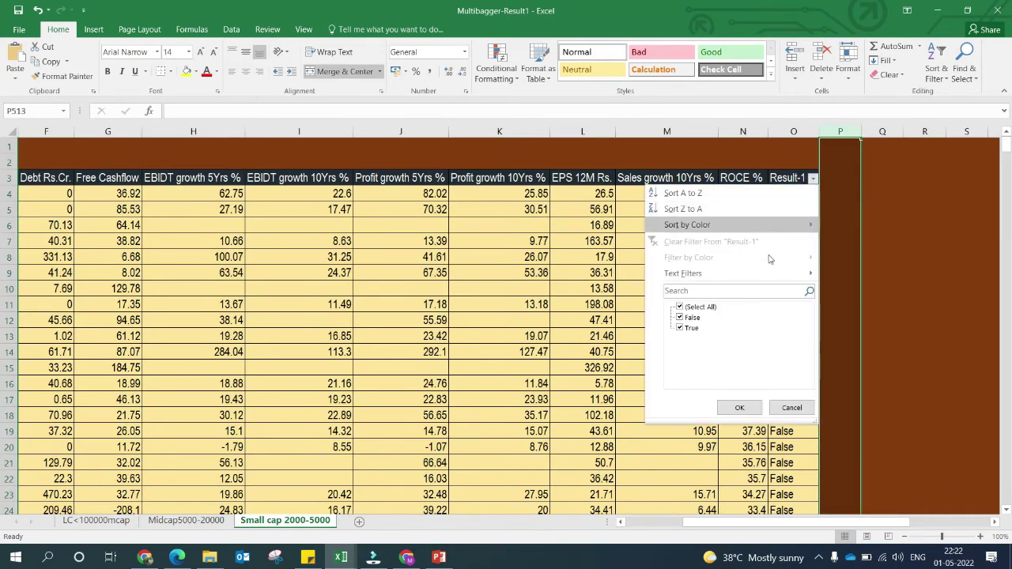
{"action": "left_click", "coordinate": [699, 307]}
{"action": "left_click", "coordinate": [681, 327]}
{"action": "left_click", "coordinate": [739, 407]}
{"action": "left_click_drag", "start_coordinate": [711, 522], "coordinate": [821, 522]}
{"action": "left_click", "coordinate": [186, 194]}
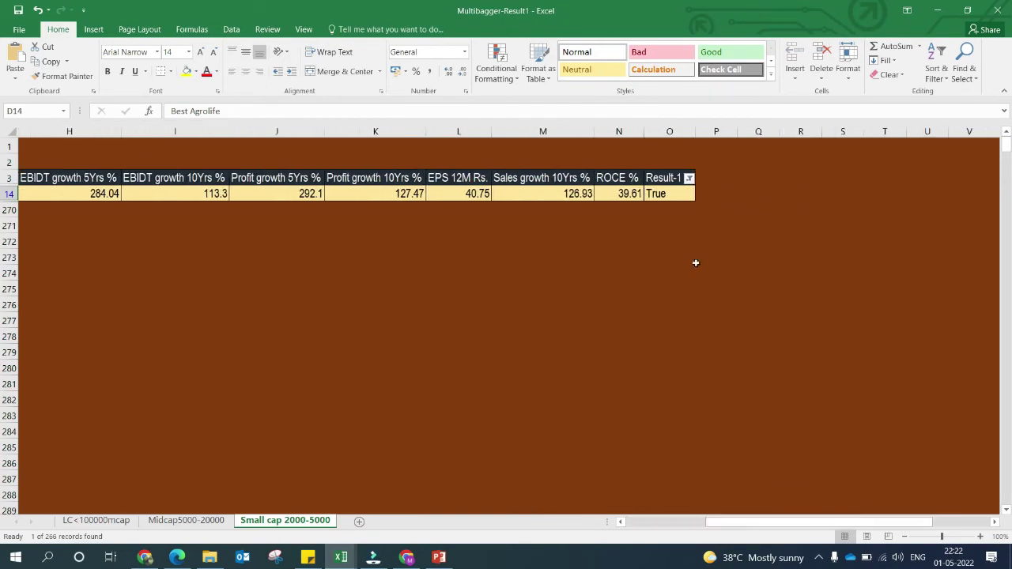
- Clear the Result-1 filter on the Small cap 2000-5000 sheet and return to the company names
{"action": "left_click", "coordinate": [688, 178]}
{"action": "left_click", "coordinate": [587, 242]}
{"action": "left_click_drag", "start_coordinate": [773, 523], "coordinate": [701, 513]}
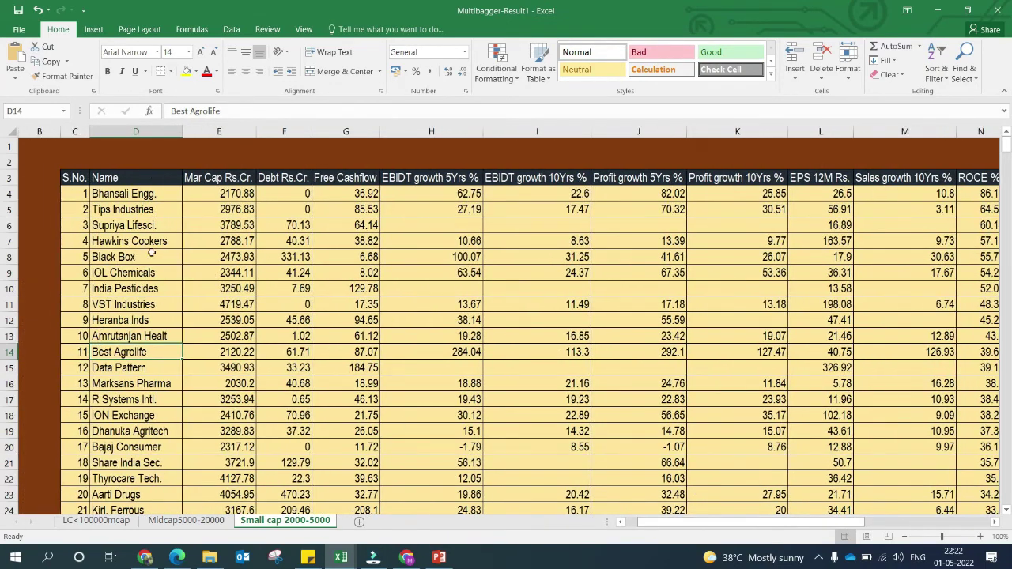
- Go through the small-cap company names from IOL Chemicals down to Aarti Drugs and examine the rows across to Result-1
{"action": "left_click", "coordinate": [134, 271]}
{"action": "left_click", "coordinate": [153, 307]}
{"action": "left_click", "coordinate": [156, 336]}
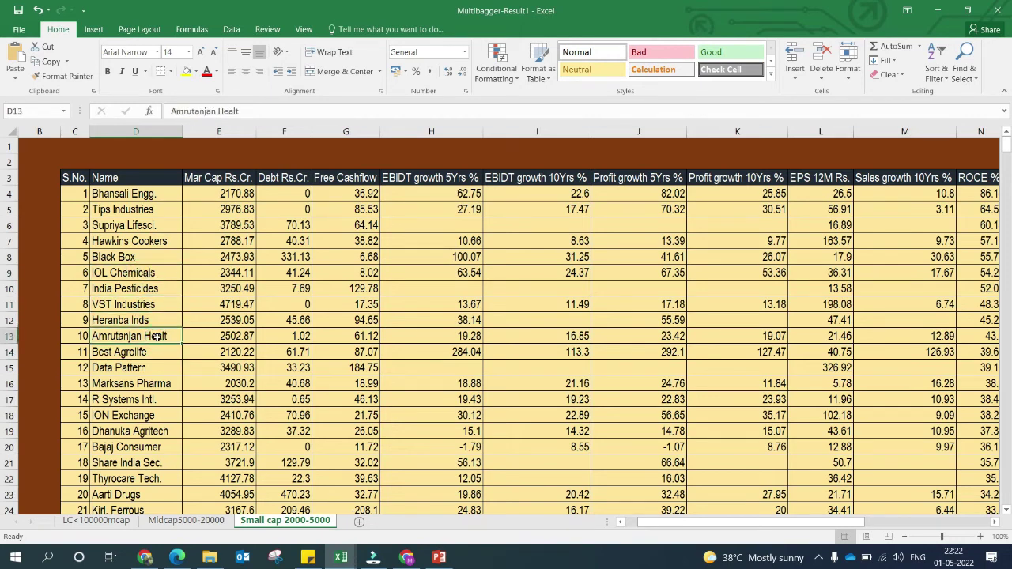
{"action": "left_click", "coordinate": [153, 415]}
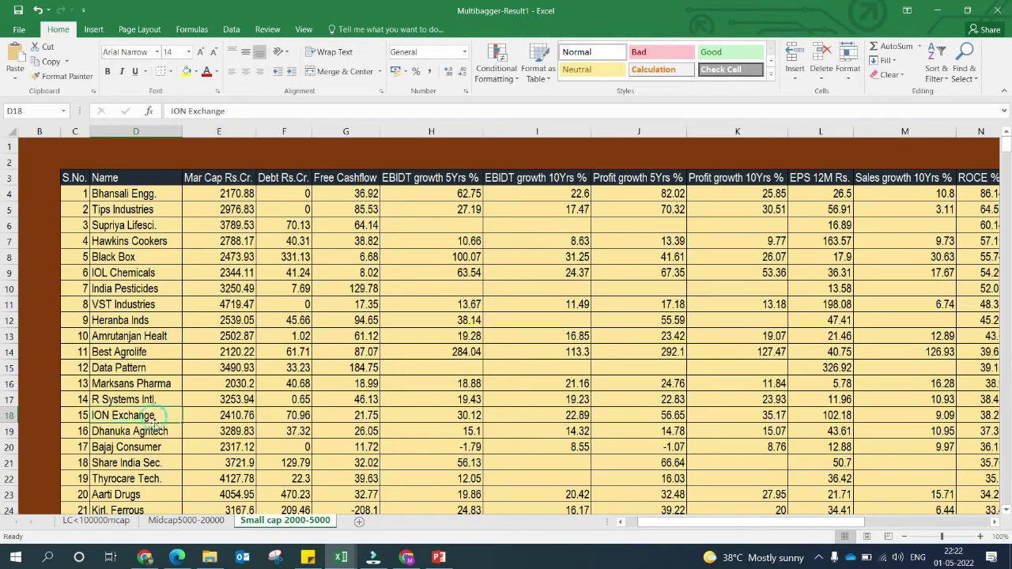
{"action": "left_click", "coordinate": [162, 453]}
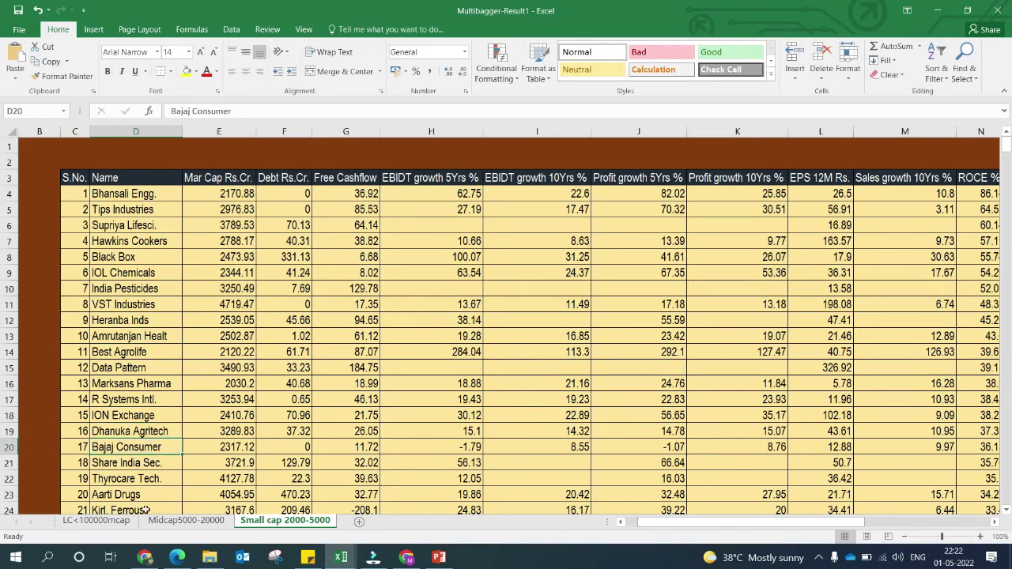
{"action": "left_click", "coordinate": [148, 479]}
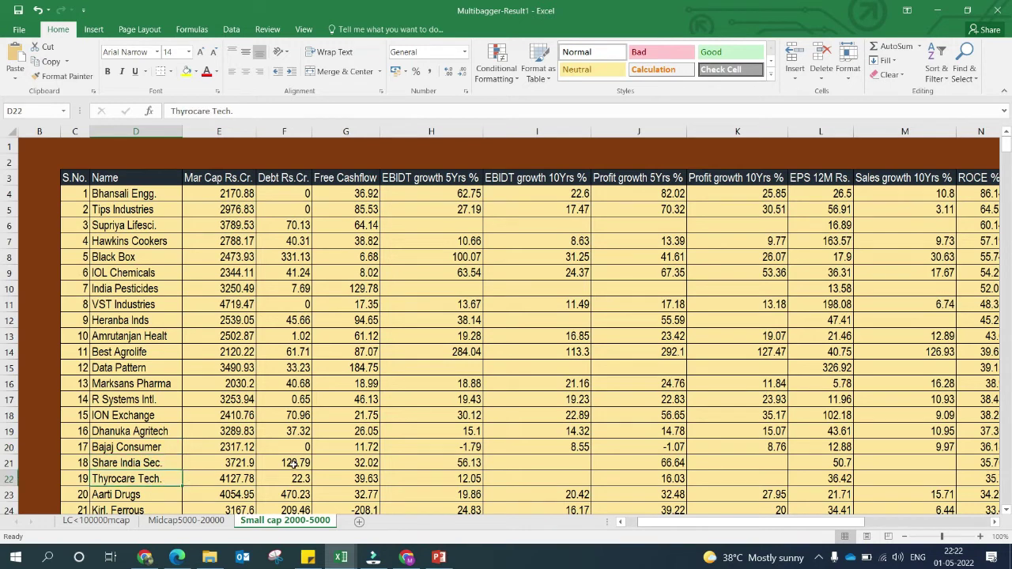
{"action": "left_click", "coordinate": [160, 494]}
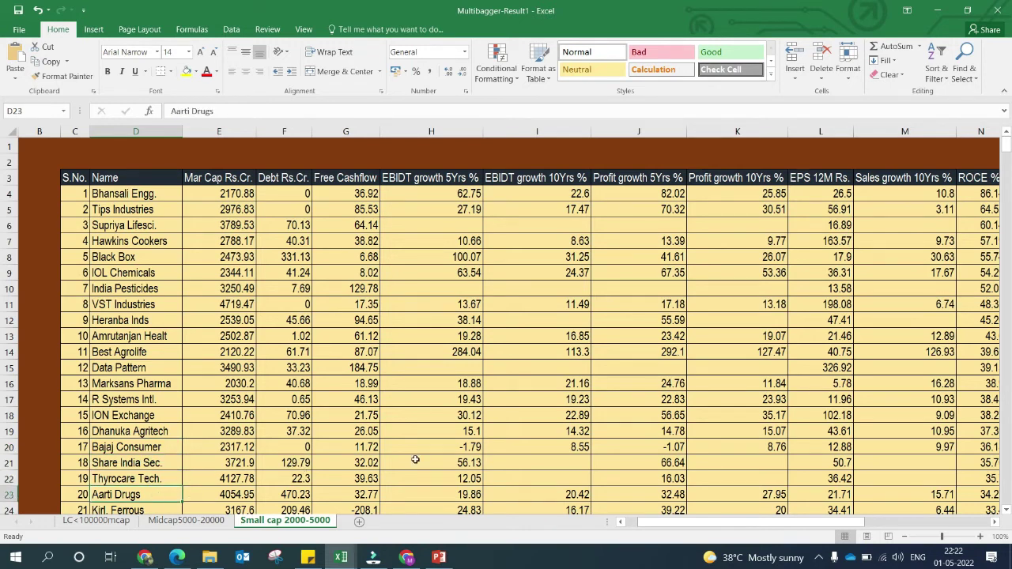
{"action": "left_click_drag", "start_coordinate": [664, 525], "coordinate": [688, 528]}
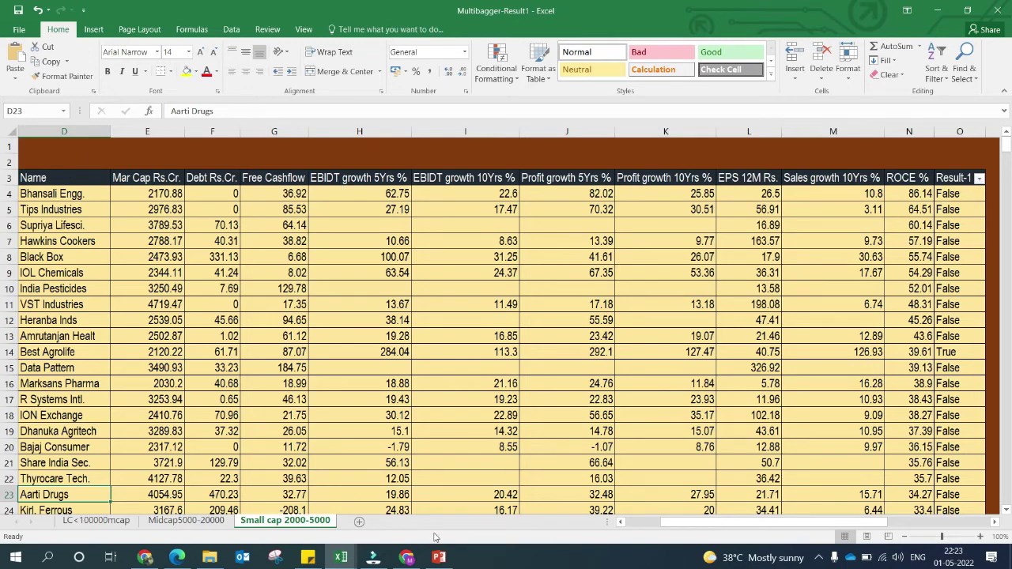
{"action": "scroll", "coordinate": [645, 528], "scroll_direction": "left", "scroll_amount": 3}
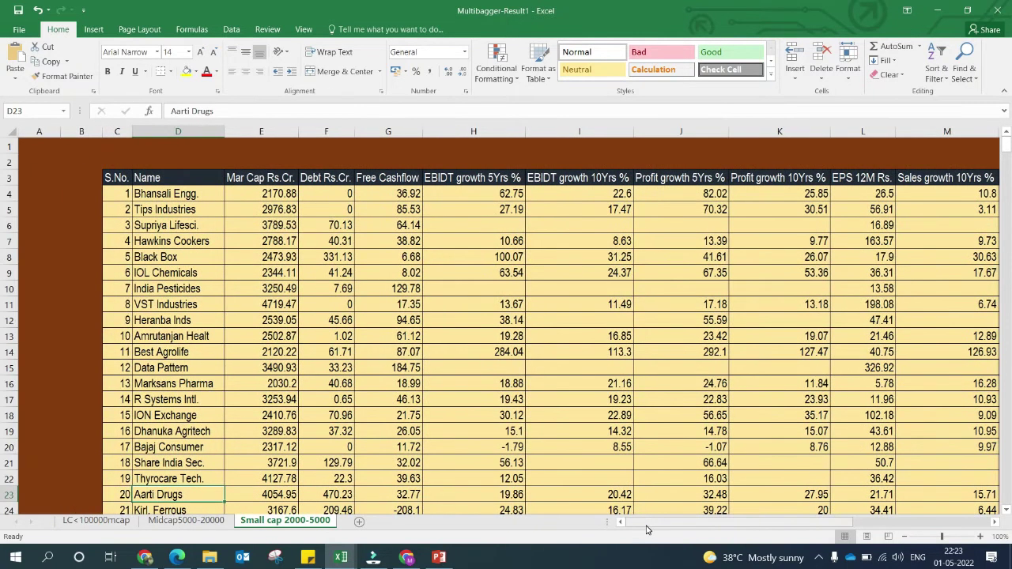
{"action": "left_click_drag", "start_coordinate": [647, 529], "coordinate": [707, 534]}
- Compare the M4 result formula on the LC<100000mcap sheet with the IF/OR/AND formula in M4 of the Multibagger-Result2 workbook
{"action": "left_click", "coordinate": [116, 523]}
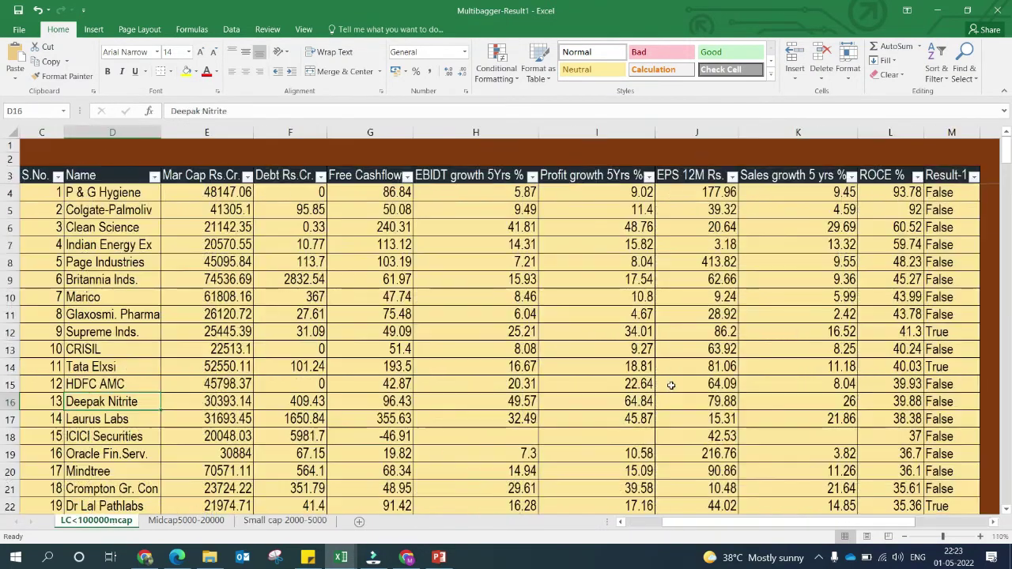
{"action": "left_click", "coordinate": [955, 194]}
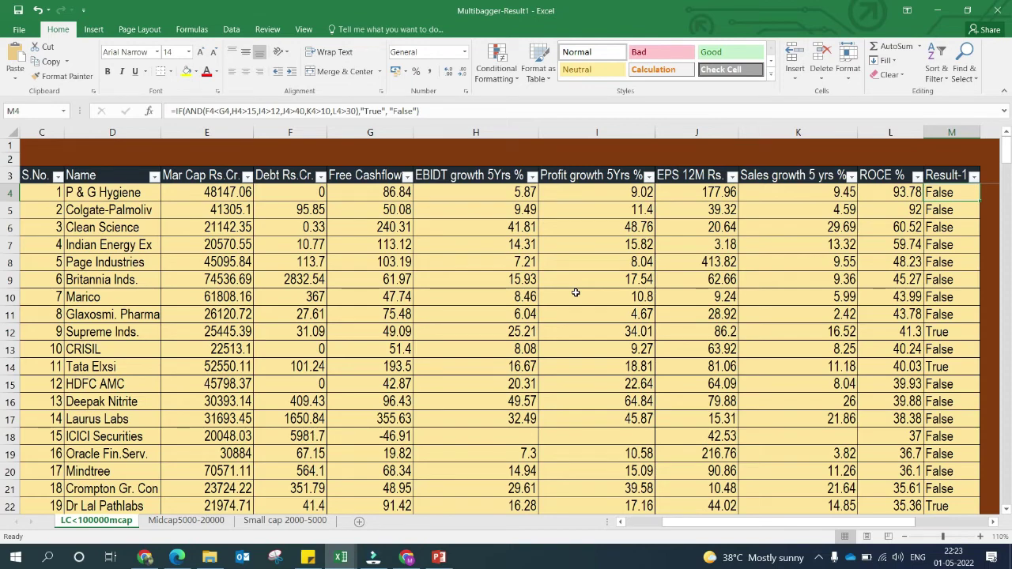
{"action": "key", "text": "alt+Tab"}
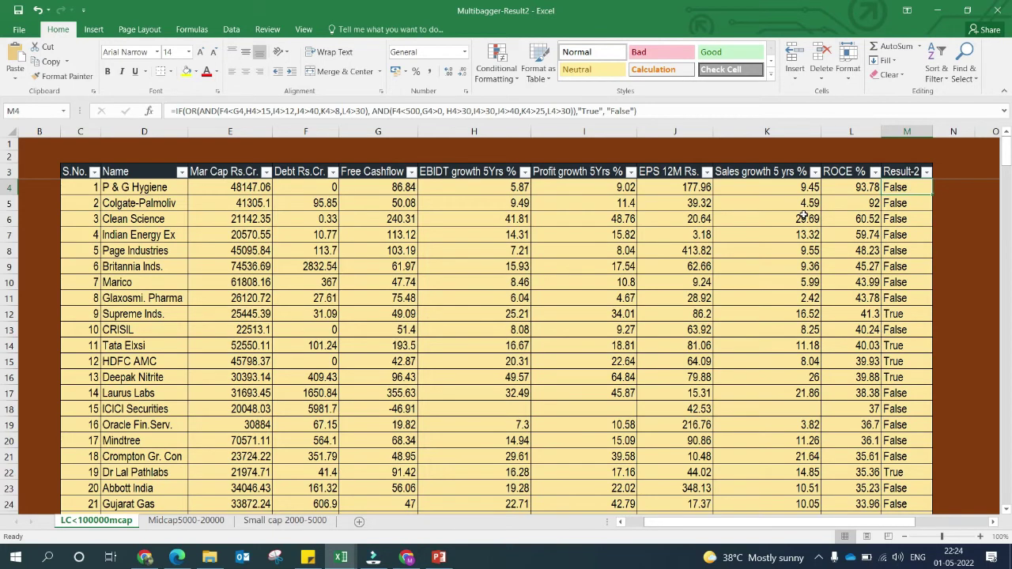
{"action": "key", "text": "F2"}
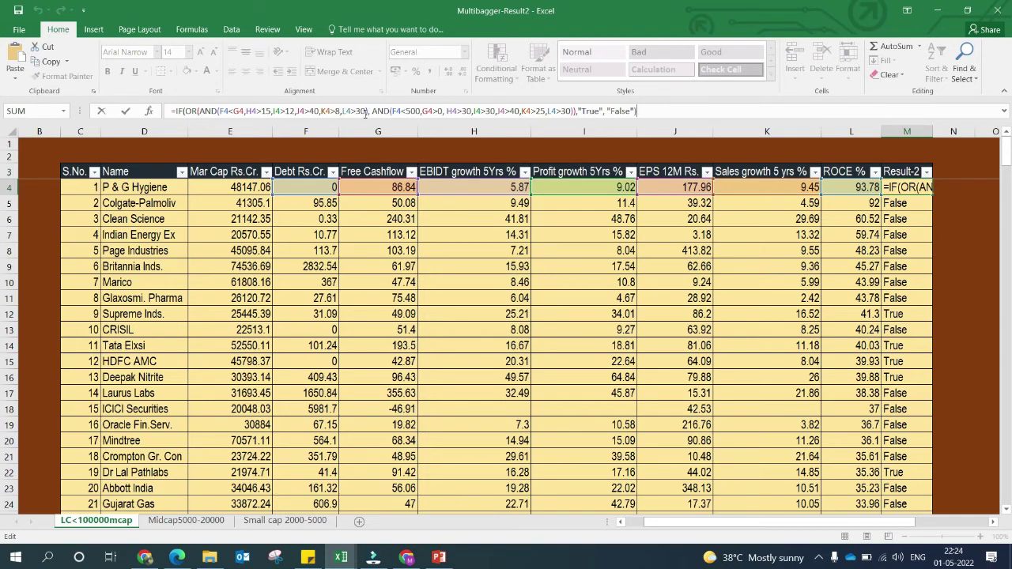
{"action": "left_click", "coordinate": [913, 205]}
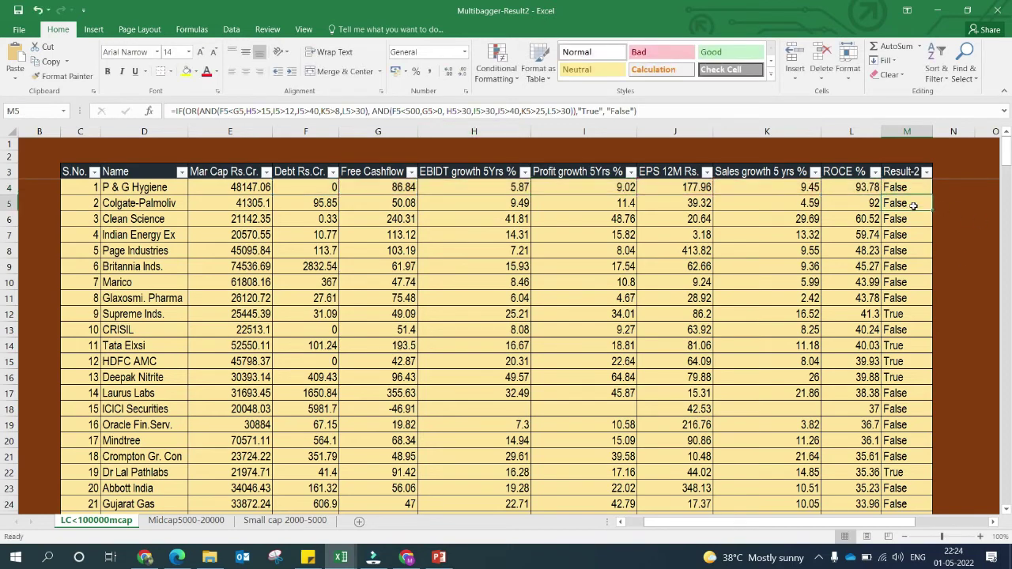
{"action": "left_click", "coordinate": [911, 186]}
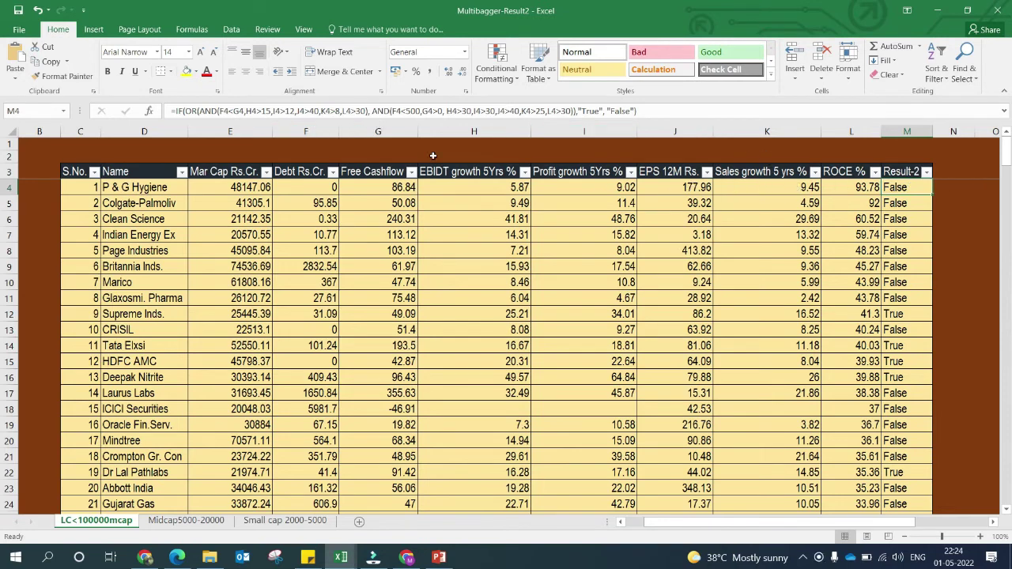
- Change the 5-year sales growth criterion in the first AND group of M4's formula to K4>12
{"action": "left_click", "coordinate": [341, 111]}
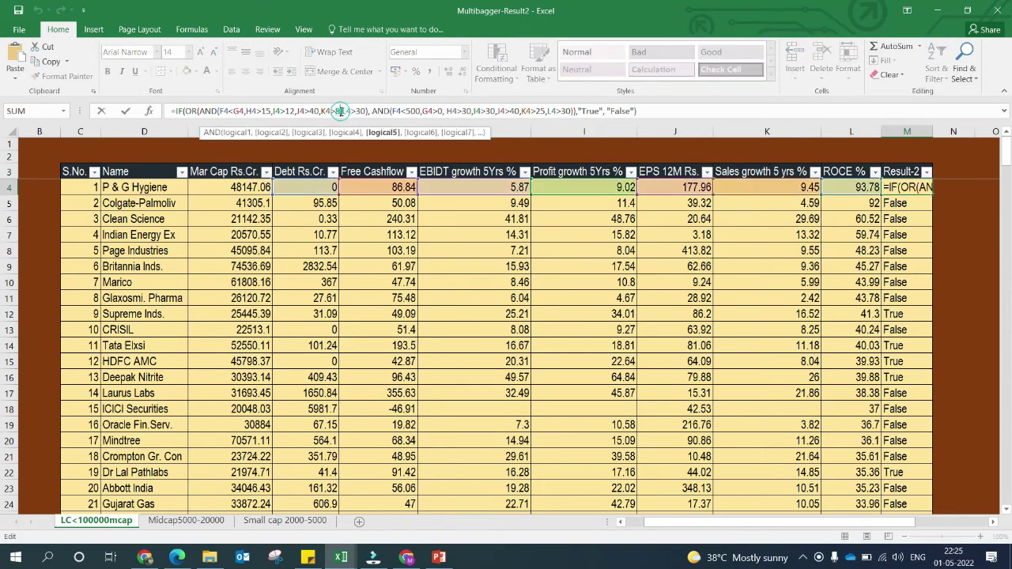
{"action": "key", "text": "BackSpace"}
{"action": "type", "text": "12"}
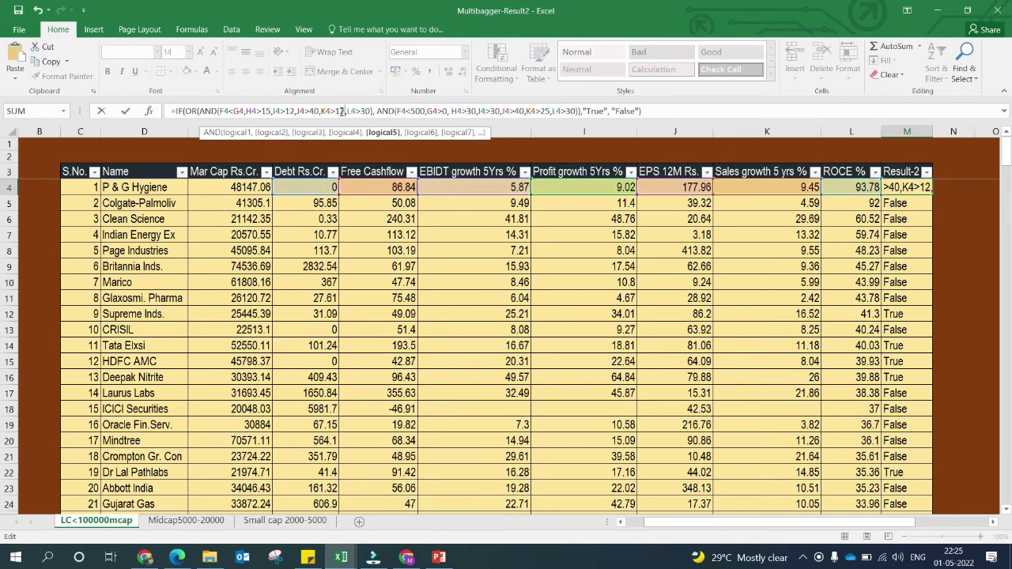
{"action": "key", "text": "Return"}
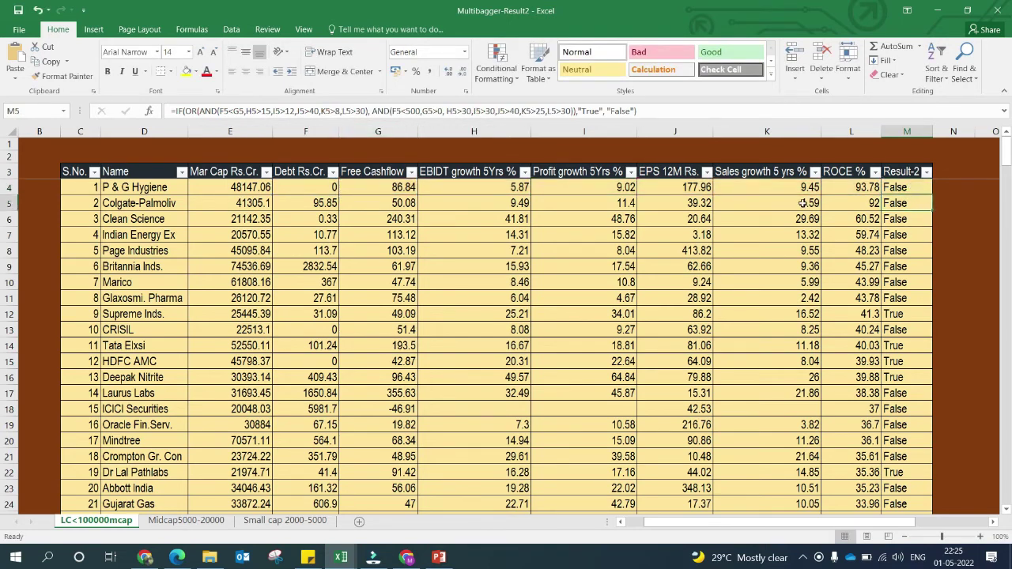
- Examine the first and second AND condition groups in M4's IF/OR formula without changing it
{"action": "left_click", "coordinate": [913, 189]}
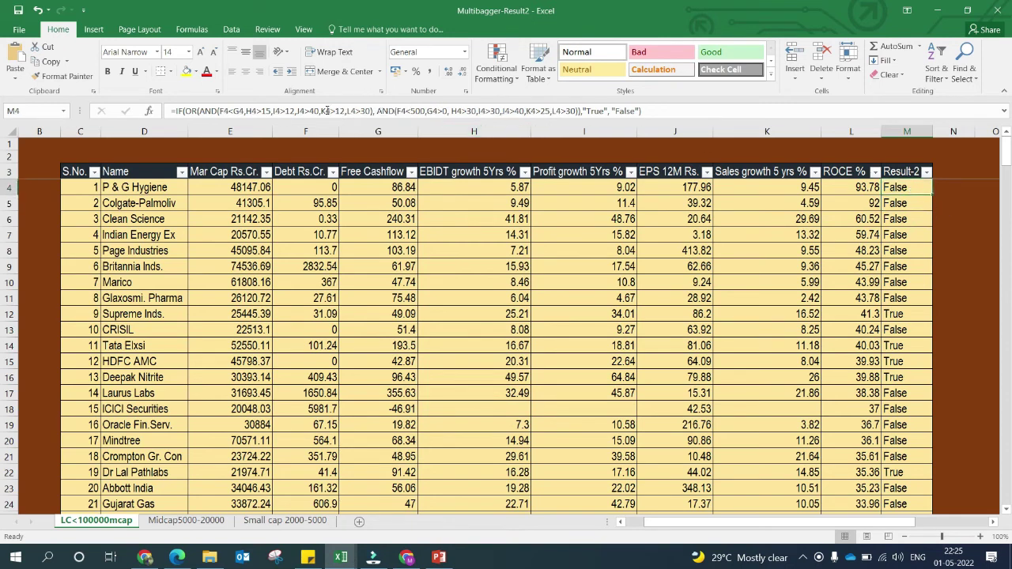
{"action": "left_click", "coordinate": [373, 111]}
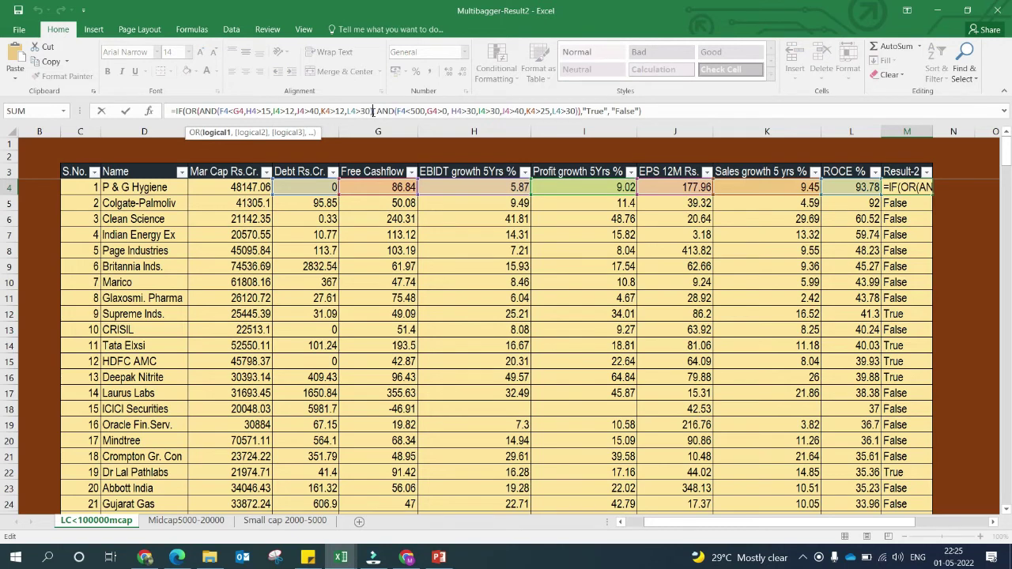
{"action": "left_click", "coordinate": [904, 190]}
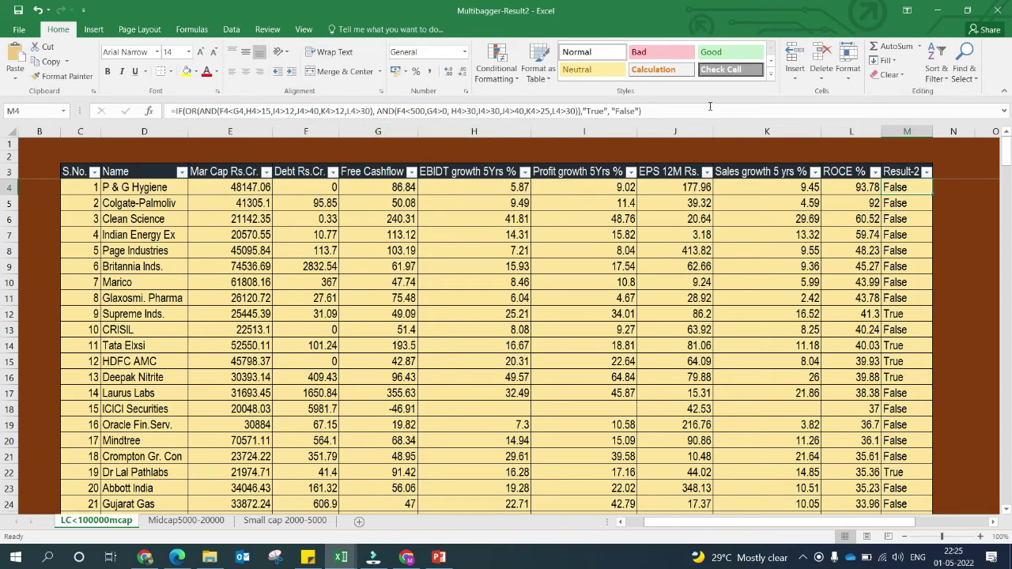
{"action": "key", "text": "F2"}
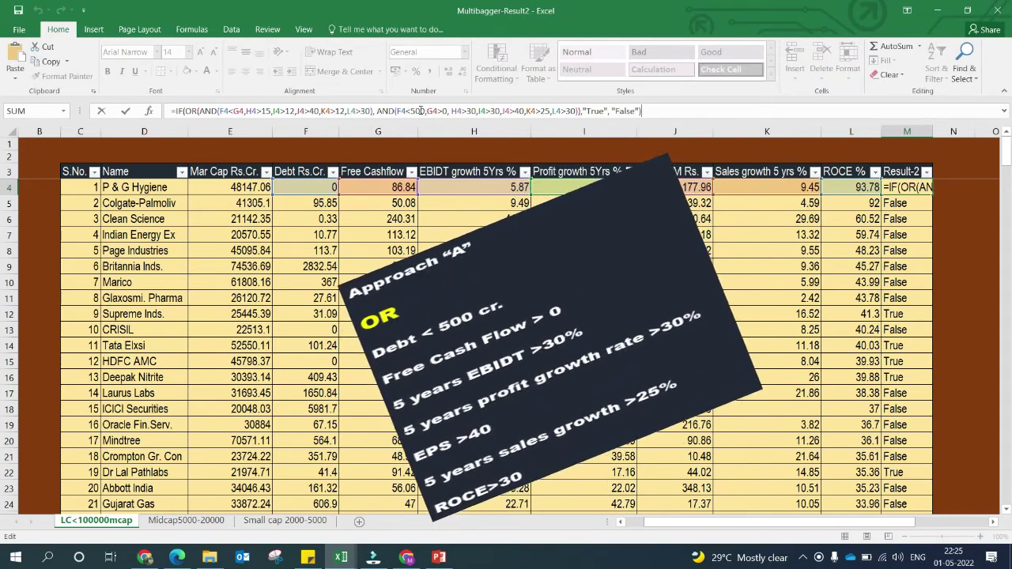
{"action": "double_click", "coordinate": [419, 111]}
{"action": "left_click", "coordinate": [449, 110]}
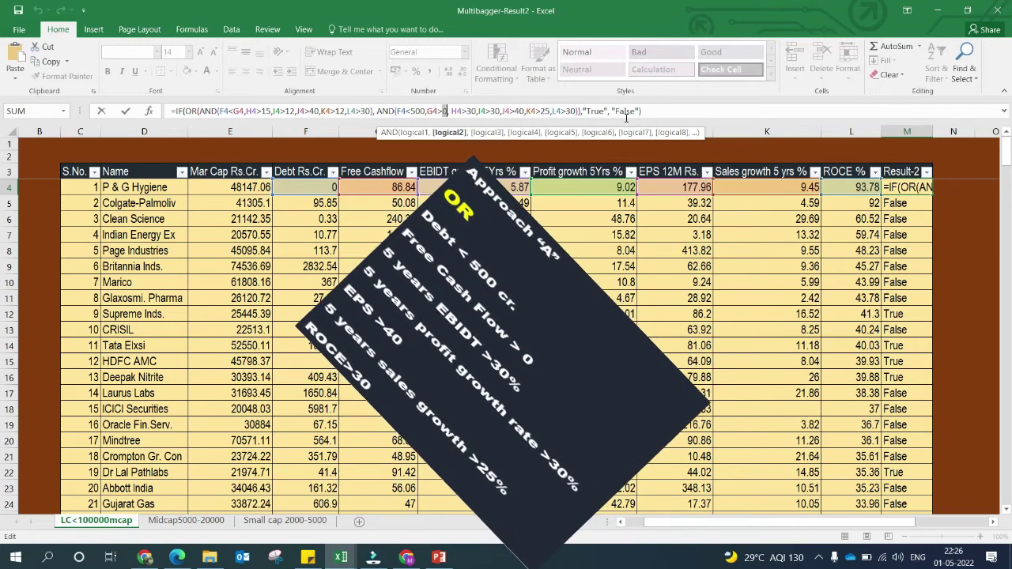
{"action": "left_click", "coordinate": [901, 203]}
{"action": "key", "text": "Escape"}
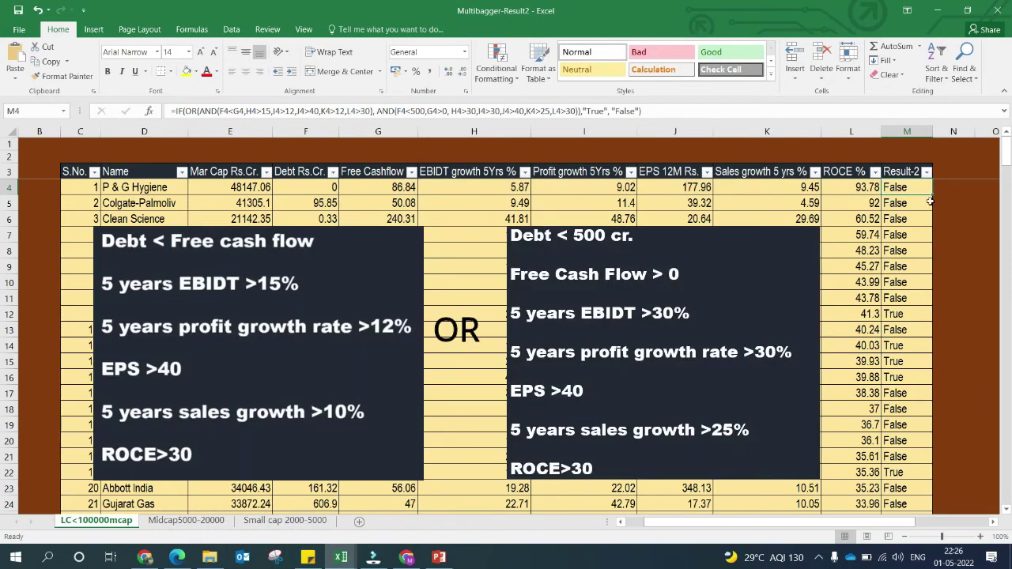
- Filter the Result-2 column of the LC<100000mcap sheet to True only and select Supreme Inds., Tata Elxsi and Dr Lal Pathlabs
{"action": "left_click", "coordinate": [925, 171]}
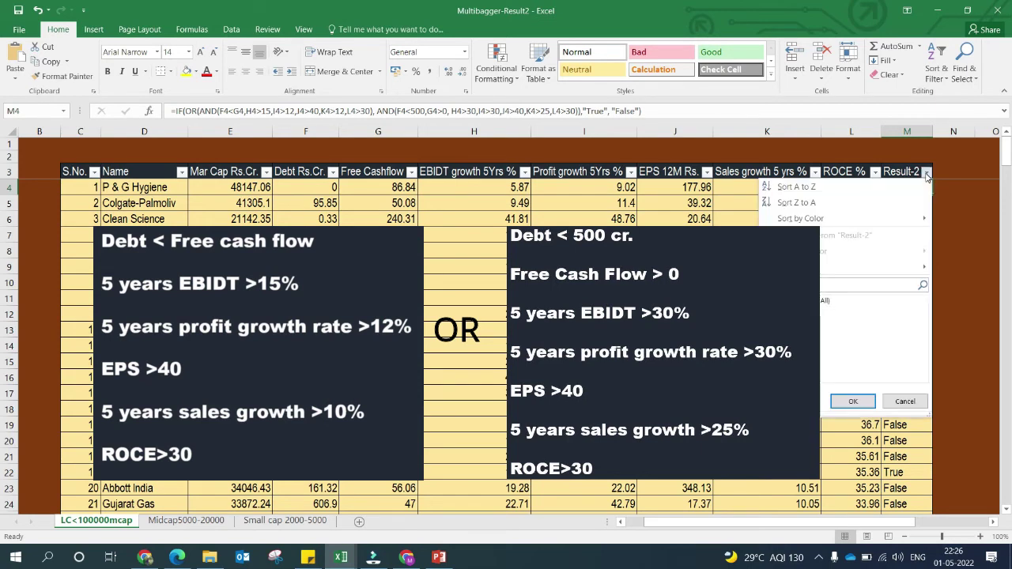
{"action": "left_click", "coordinate": [791, 328]}
{"action": "left_click", "coordinate": [852, 401]}
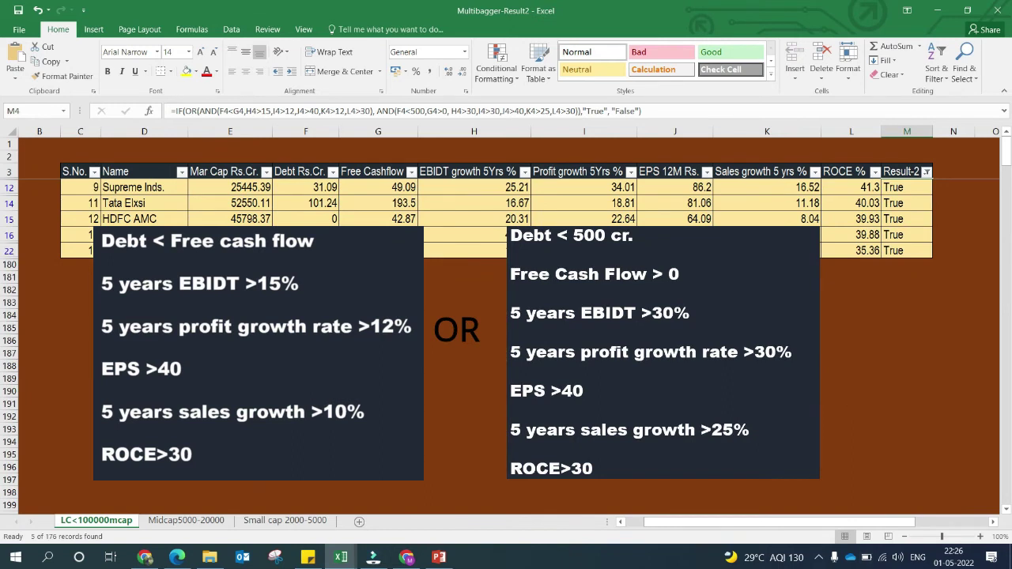
{"action": "left_click", "coordinate": [135, 187]}
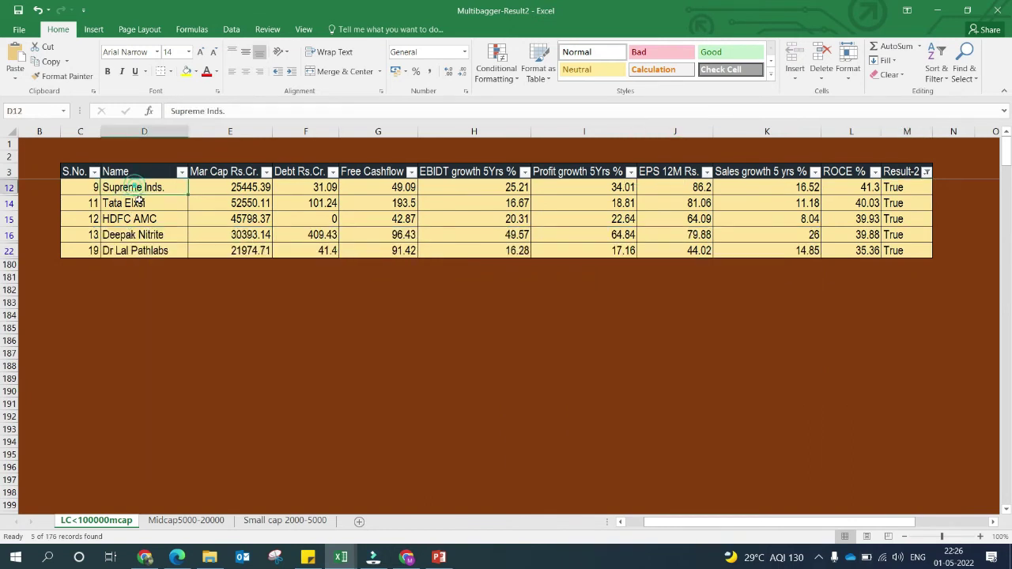
{"action": "left_click", "coordinate": [135, 203], "text": "ctrl"}
{"action": "left_click", "coordinate": [134, 250], "text": "ctrl"}
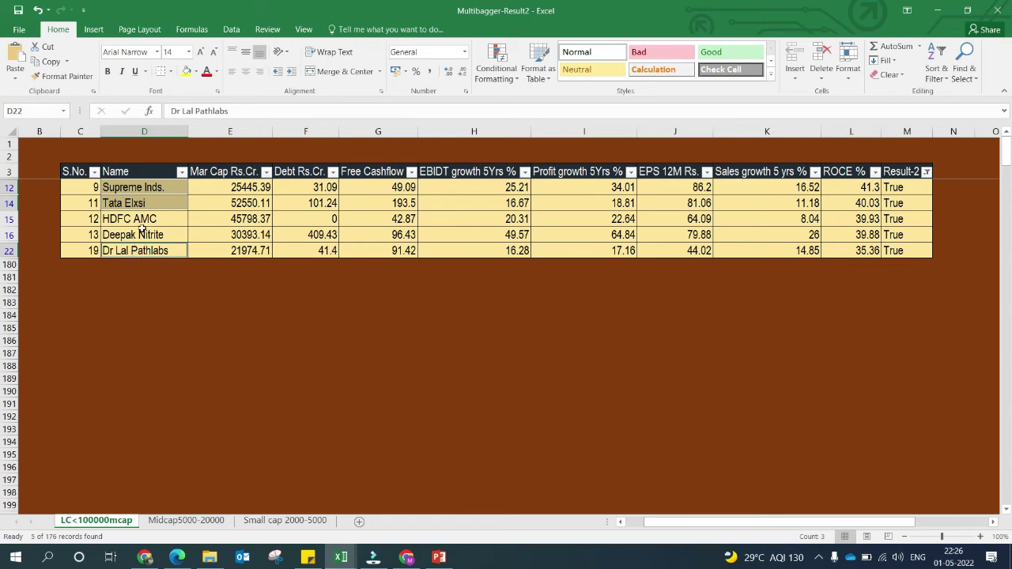
- Look at HDFC AMC, check Deepak Nitrite's values from Debt across to ROCE, and select all the filtered company names
{"action": "left_click", "coordinate": [160, 221]}
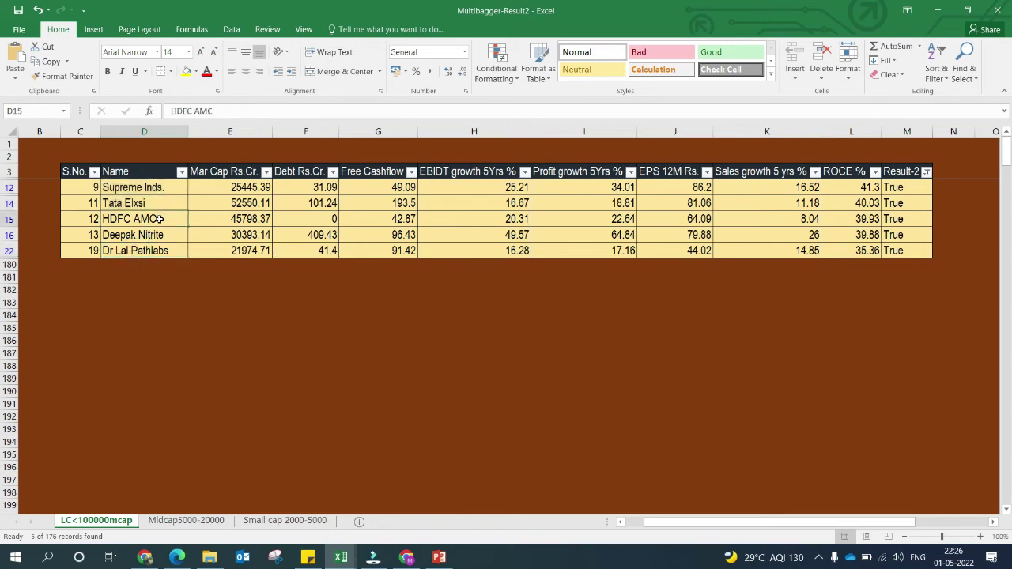
{"action": "left_click", "coordinate": [168, 233]}
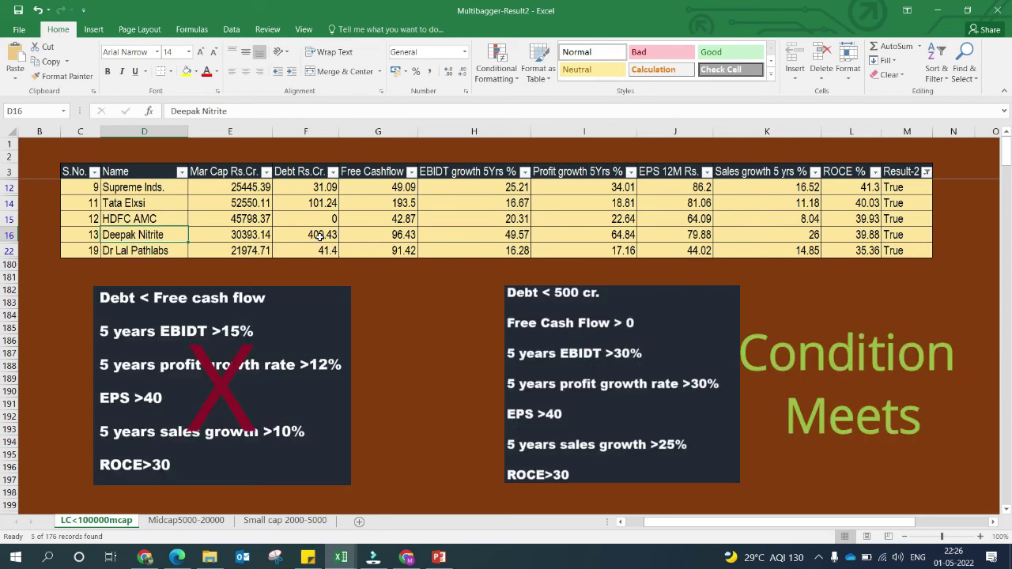
{"action": "left_click", "coordinate": [319, 235]}
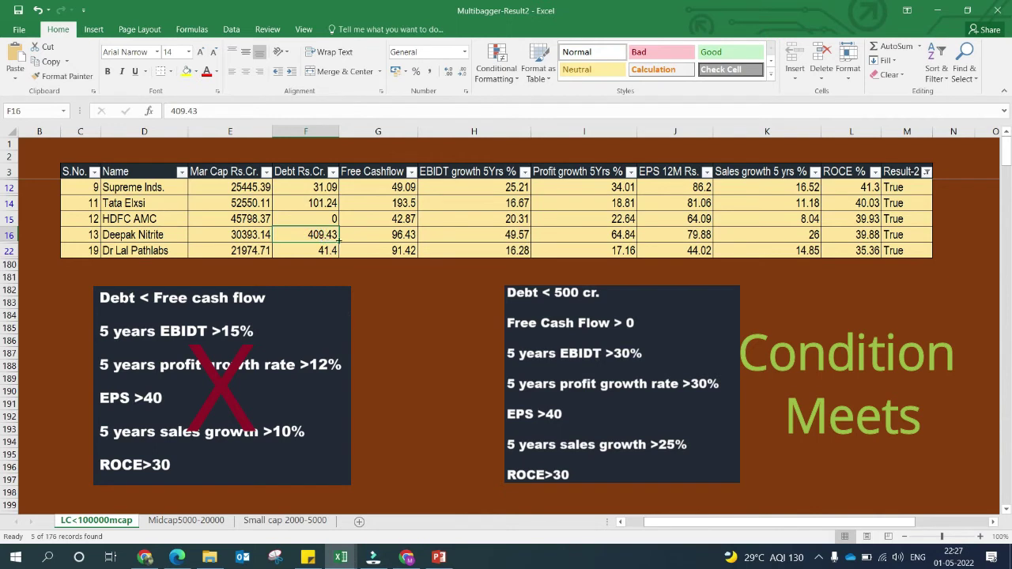
{"action": "left_click", "coordinate": [380, 236]}
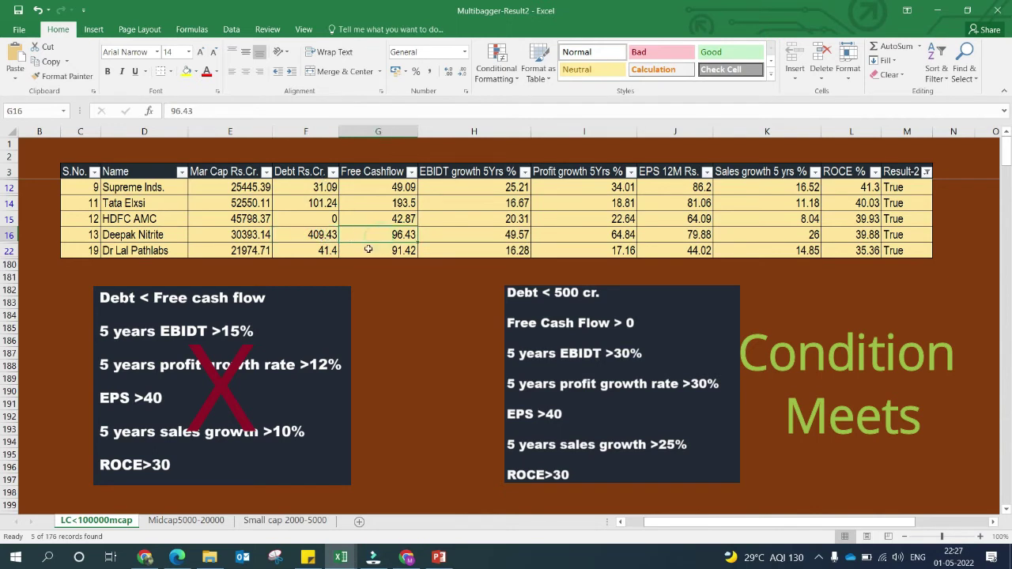
{"action": "left_click", "coordinate": [312, 229]}
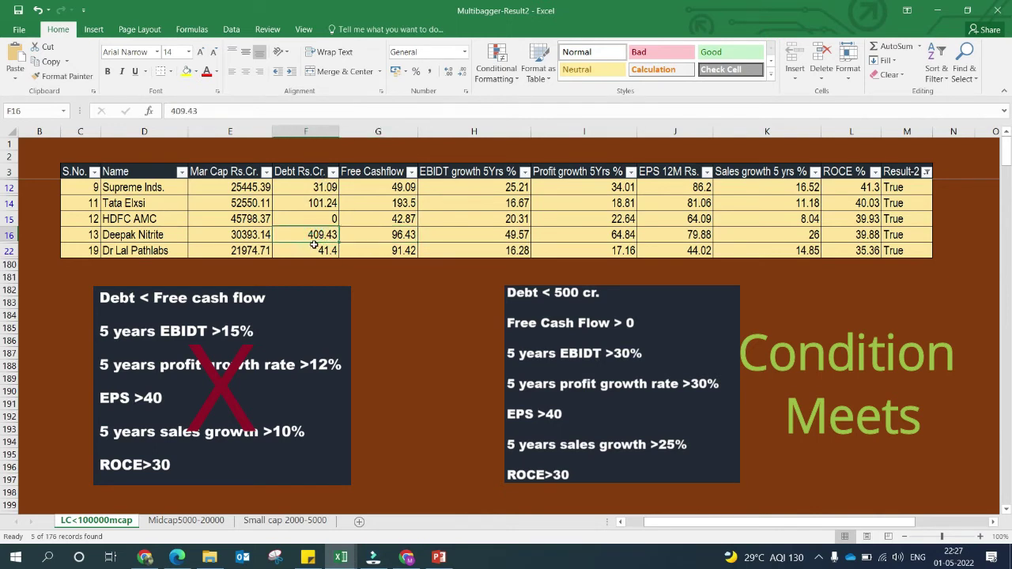
{"action": "left_click", "coordinate": [397, 237]}
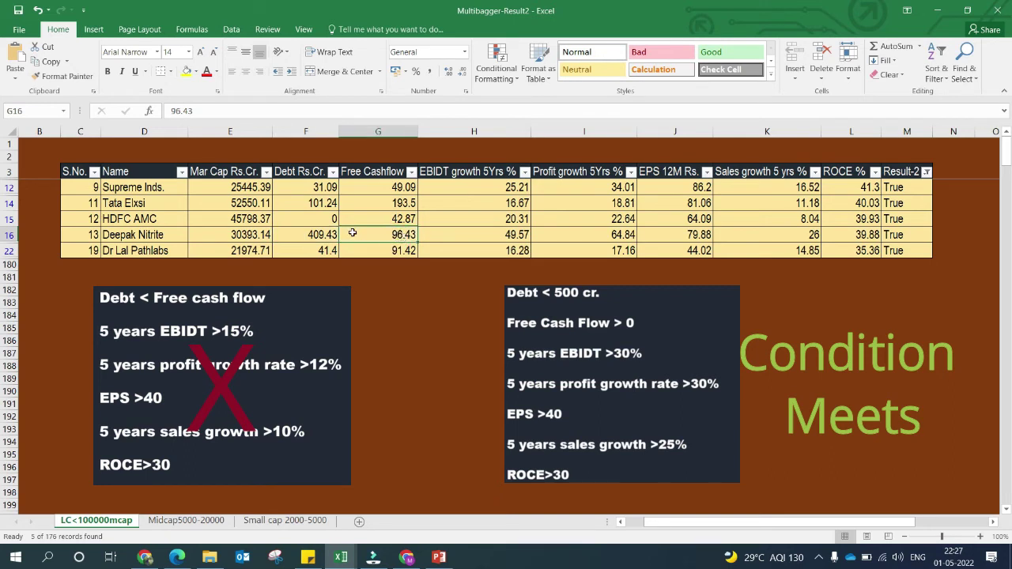
{"action": "left_click", "coordinate": [324, 236]}
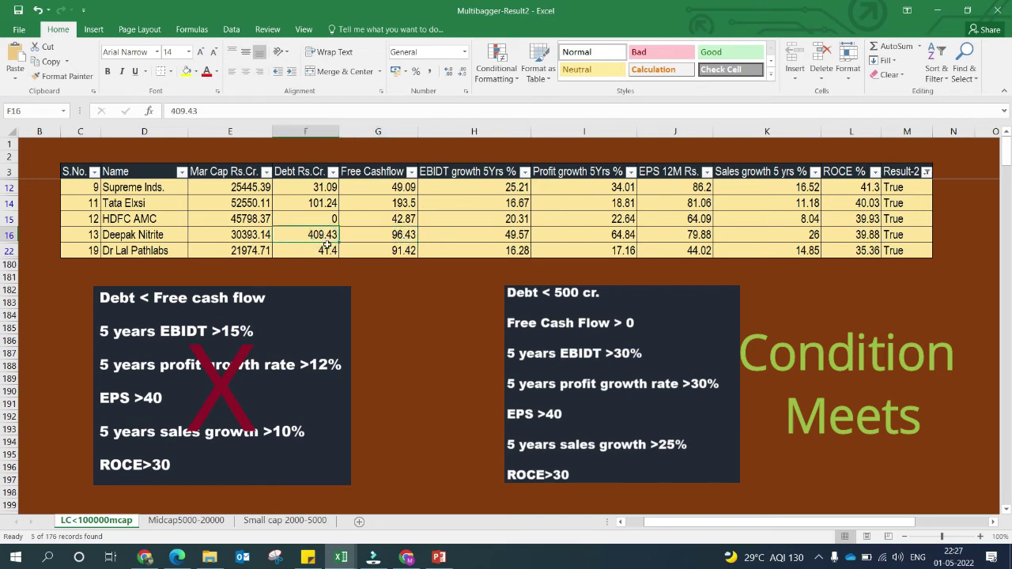
{"action": "left_click", "coordinate": [443, 235]}
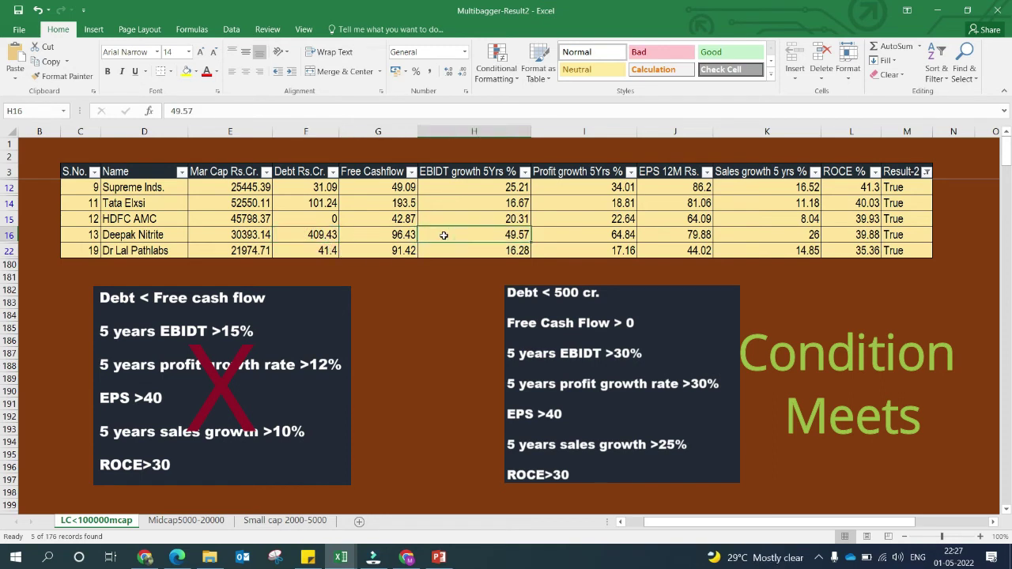
{"action": "left_click", "coordinate": [631, 236]}
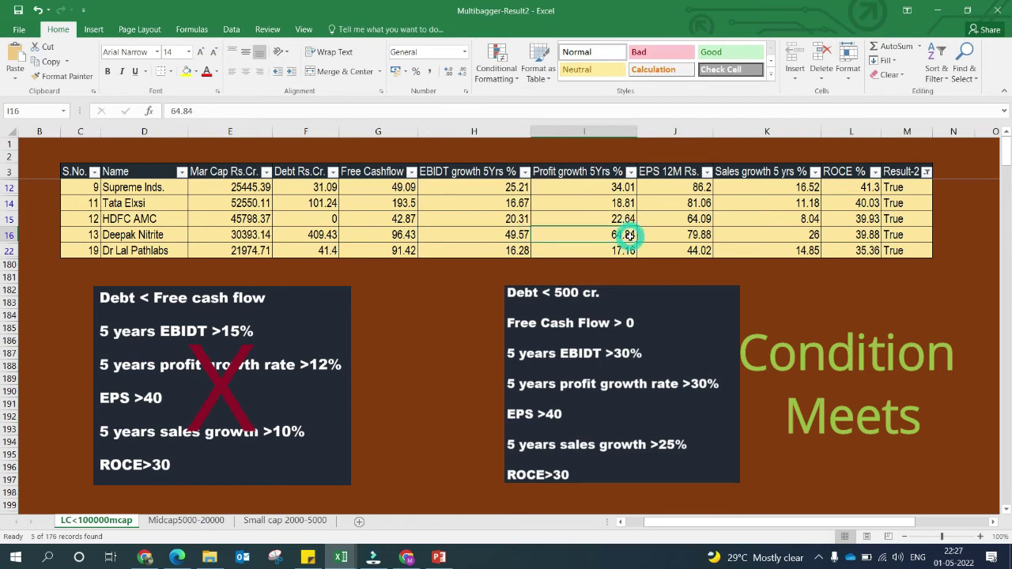
{"action": "left_click", "coordinate": [671, 234]}
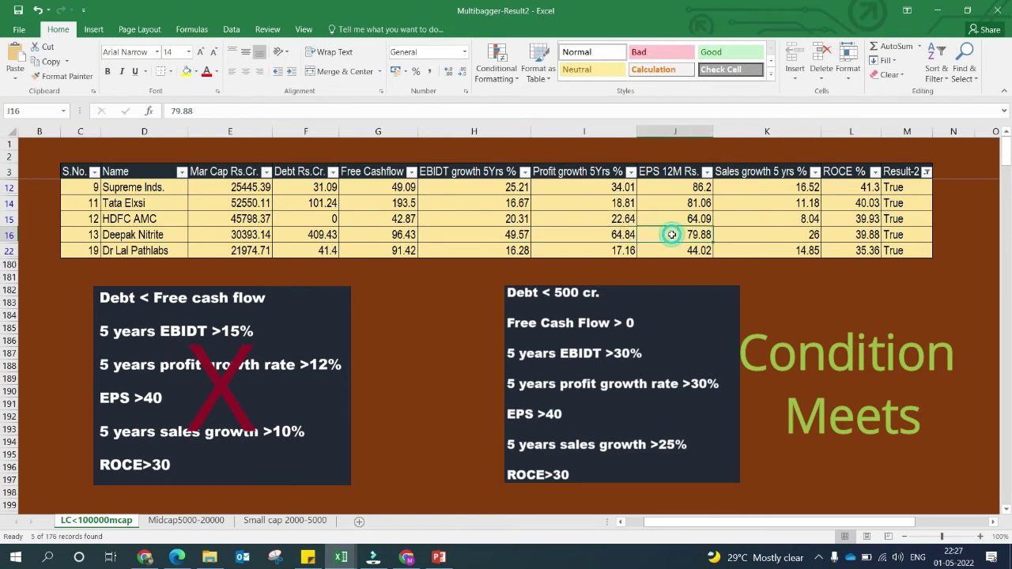
{"action": "left_click", "coordinate": [754, 236]}
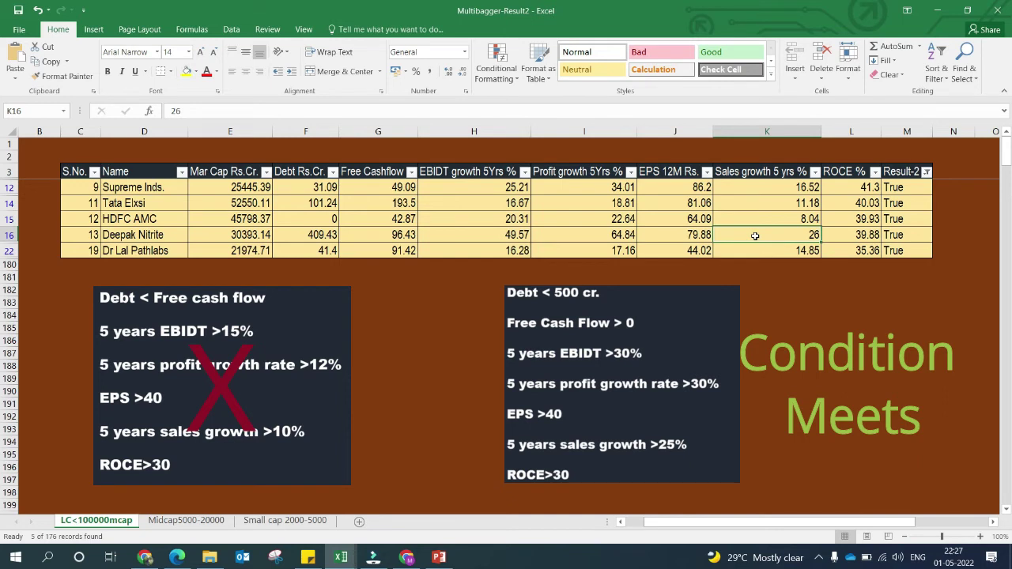
{"action": "left_click", "coordinate": [850, 236]}
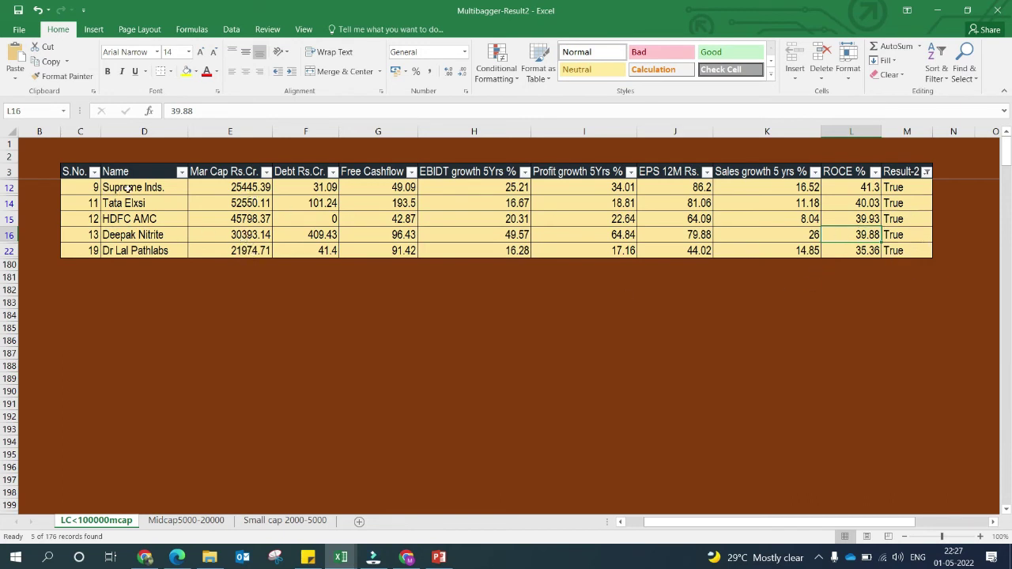
{"action": "left_click_drag", "start_coordinate": [136, 188], "coordinate": [146, 252]}
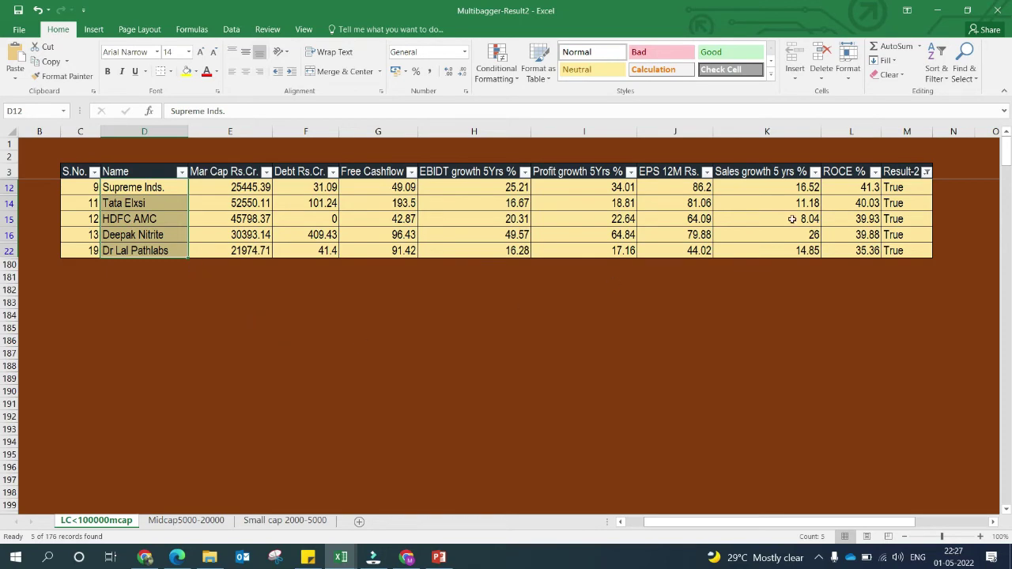
- Clear the Result-2 filter on the LC<100000mcap sheet and review the formula in M4
{"action": "left_click", "coordinate": [926, 171]}
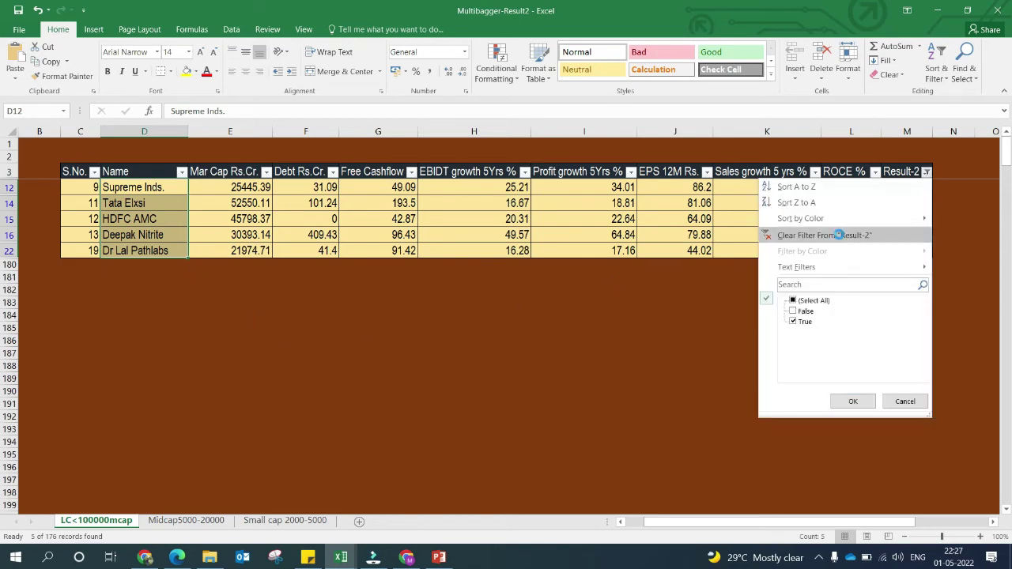
{"action": "left_click", "coordinate": [844, 235]}
{"action": "left_click", "coordinate": [899, 187]}
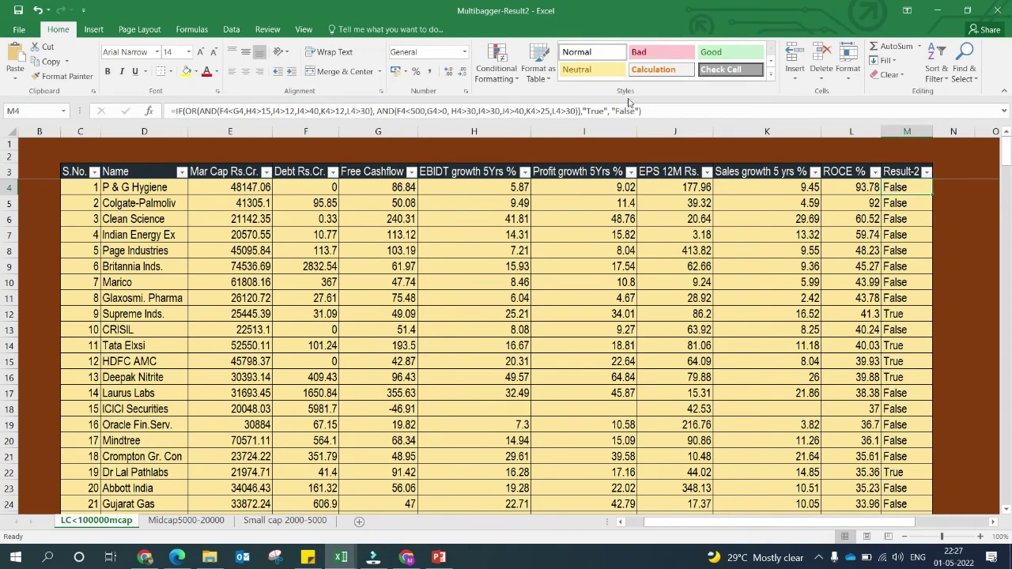
{"action": "left_click", "coordinate": [657, 110]}
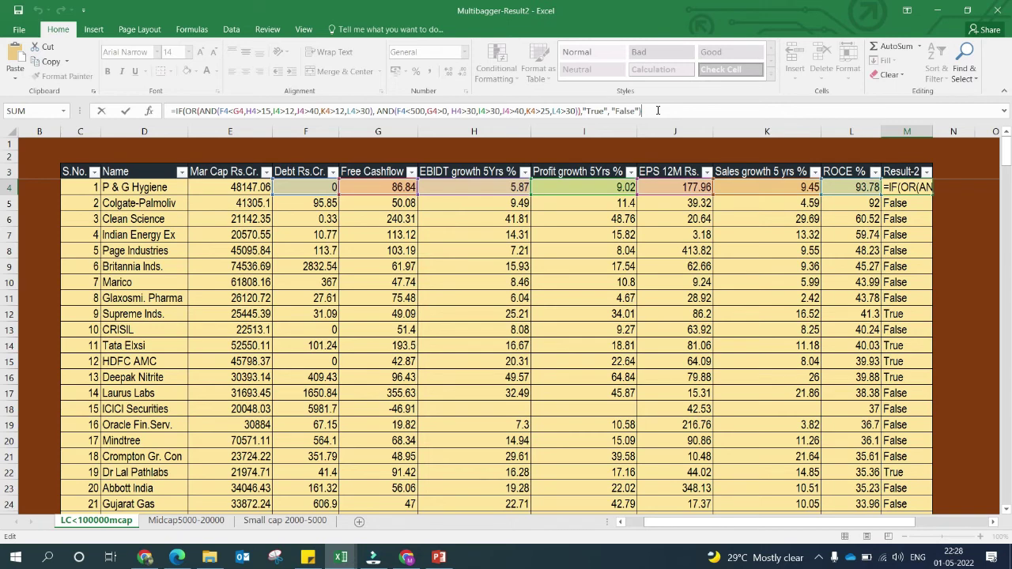
{"action": "left_click", "coordinate": [896, 248]}
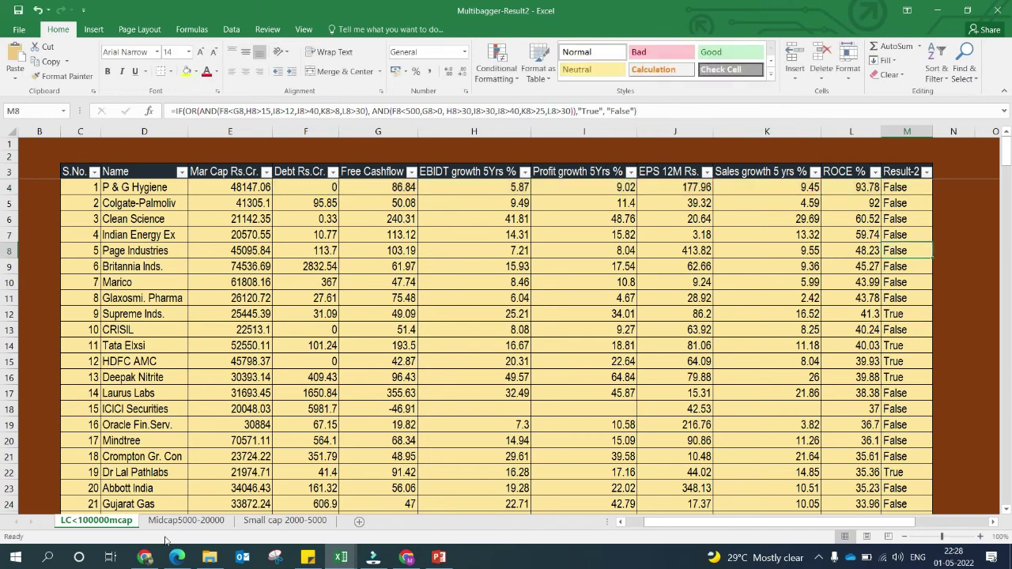
- Filter the Result-2 column of the Midcap5000-20000 sheet to True only
{"action": "left_click", "coordinate": [182, 520]}
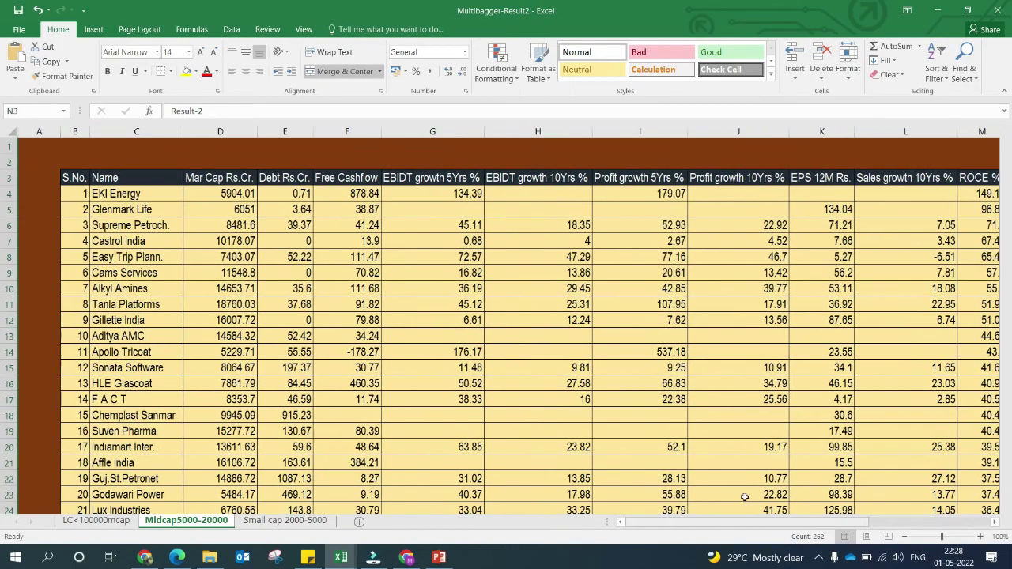
{"action": "left_click_drag", "start_coordinate": [822, 523], "coordinate": [864, 532]}
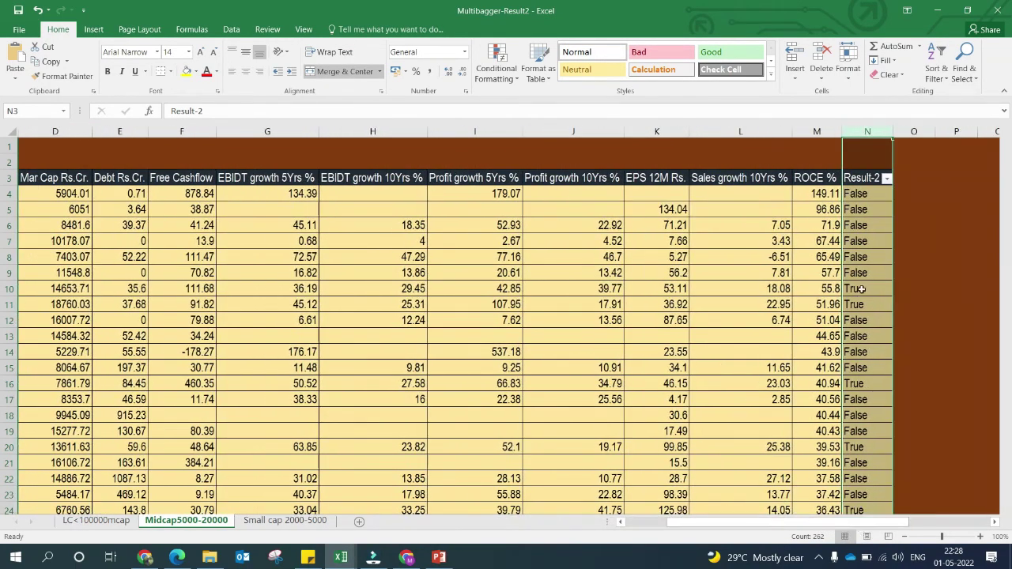
{"action": "left_click", "coordinate": [887, 179]}
{"action": "left_click", "coordinate": [753, 307]}
{"action": "left_click", "coordinate": [754, 327]}
{"action": "left_click", "coordinate": [813, 408]}
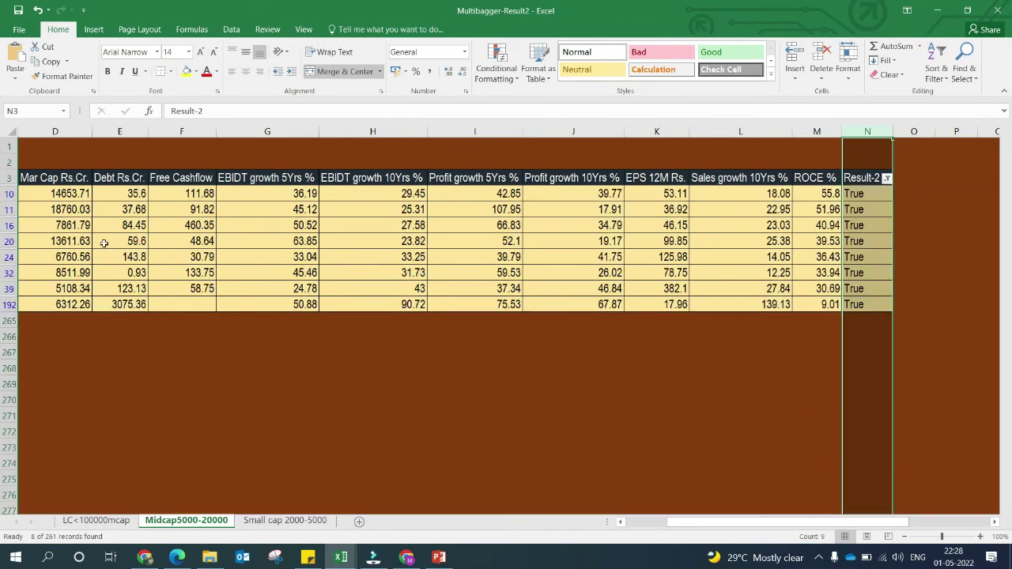
- Select all filtered company names on the Midcap5000-20000 sheet and go through them individually from Alkyl Amines to Home First Finan
{"action": "left_click_drag", "start_coordinate": [678, 522], "coordinate": [625, 521]}
{"action": "left_click_drag", "start_coordinate": [117, 193], "coordinate": [109, 307]}
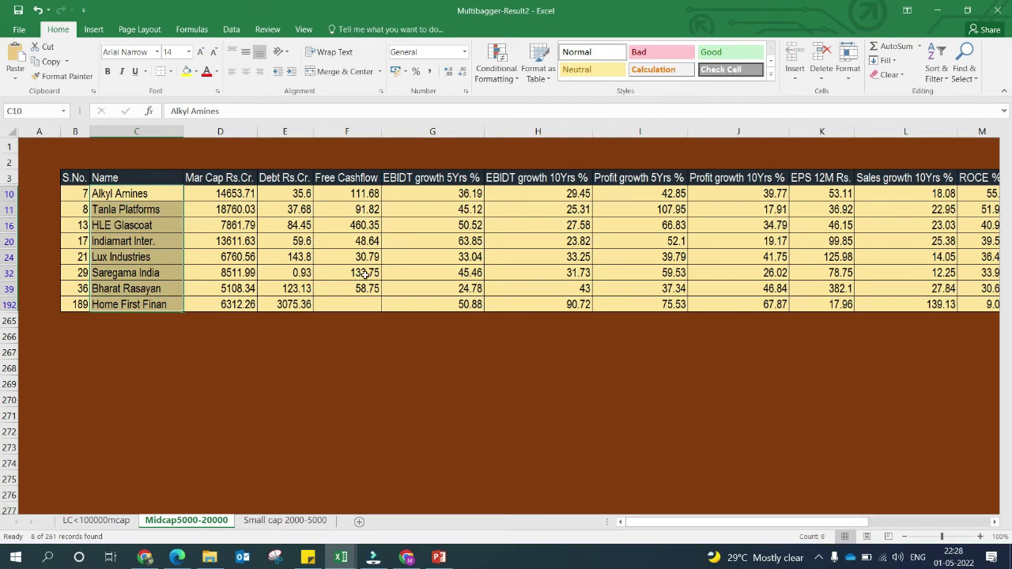
{"action": "left_click", "coordinate": [138, 192]}
{"action": "left_click", "coordinate": [146, 210]}
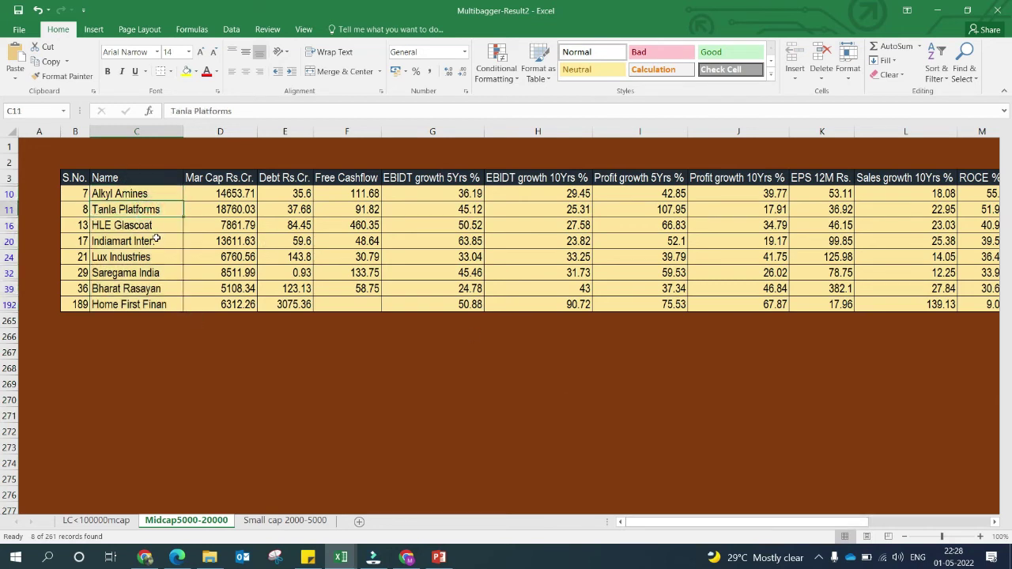
{"action": "left_click", "coordinate": [151, 227]}
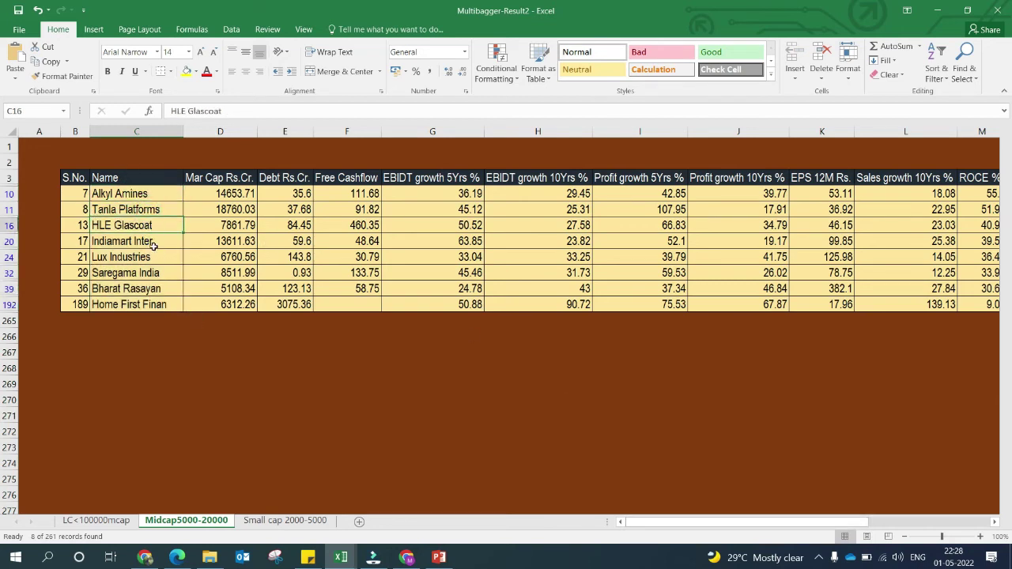
{"action": "left_click", "coordinate": [153, 243]}
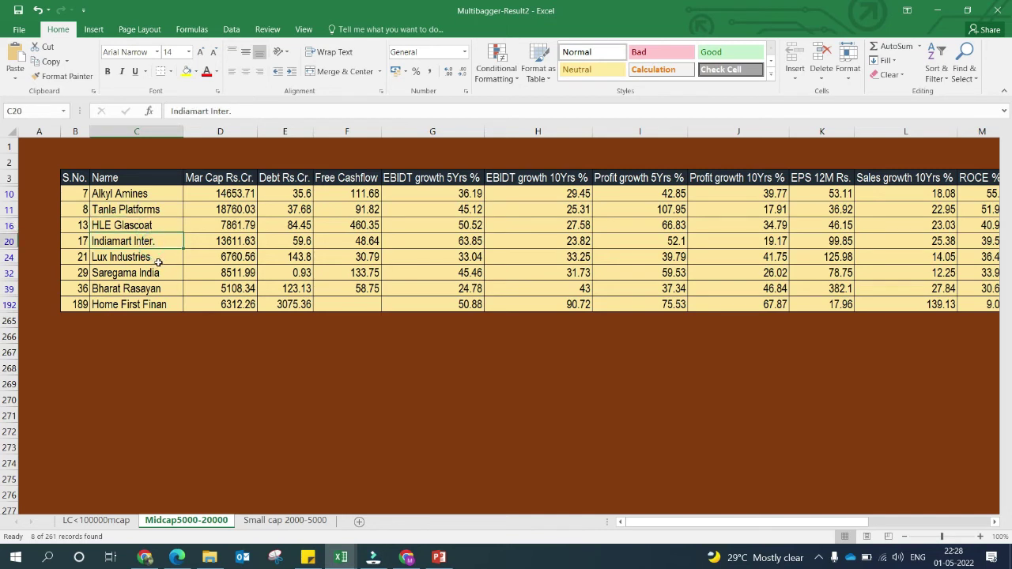
{"action": "left_click", "coordinate": [158, 261]}
{"action": "left_click", "coordinate": [158, 273]}
{"action": "left_click", "coordinate": [158, 289]}
{"action": "left_click", "coordinate": [162, 305]}
- Filter the Result-2 column of the Small cap 2000-5000 sheet to True only
{"action": "left_click", "coordinate": [269, 520]}
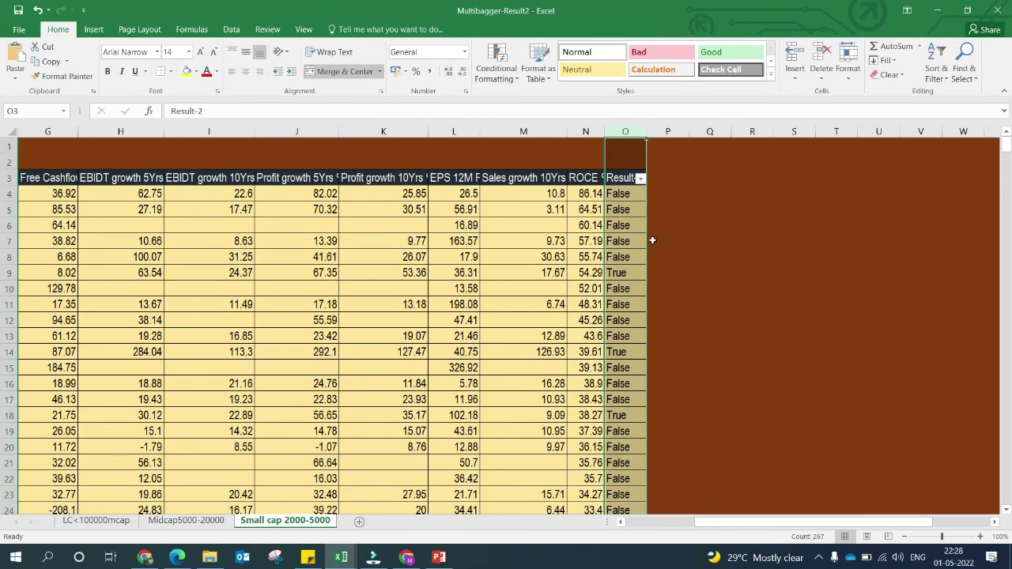
{"action": "left_click", "coordinate": [675, 520]}
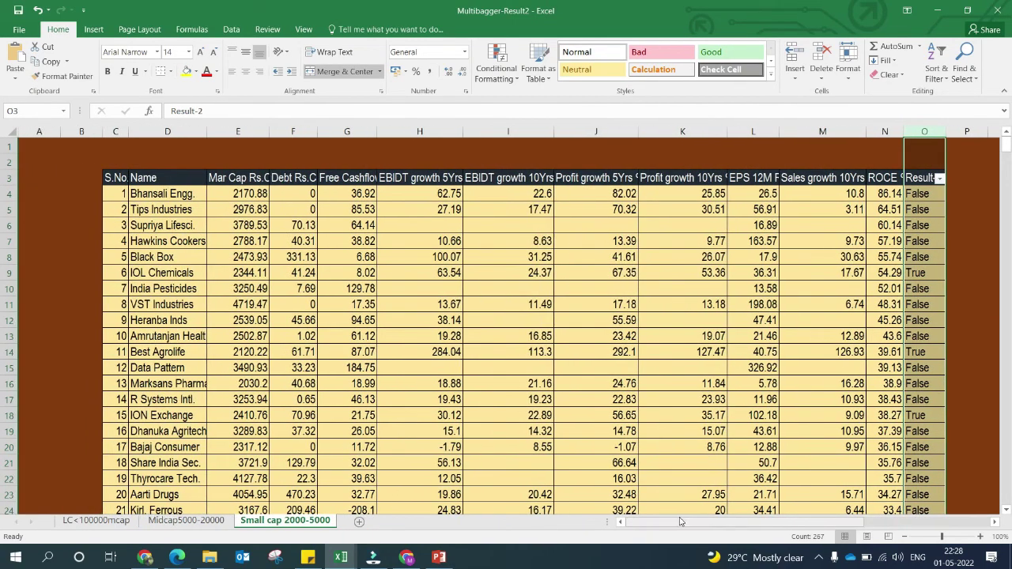
{"action": "left_click", "coordinate": [938, 178]}
{"action": "left_click", "coordinate": [808, 317]}
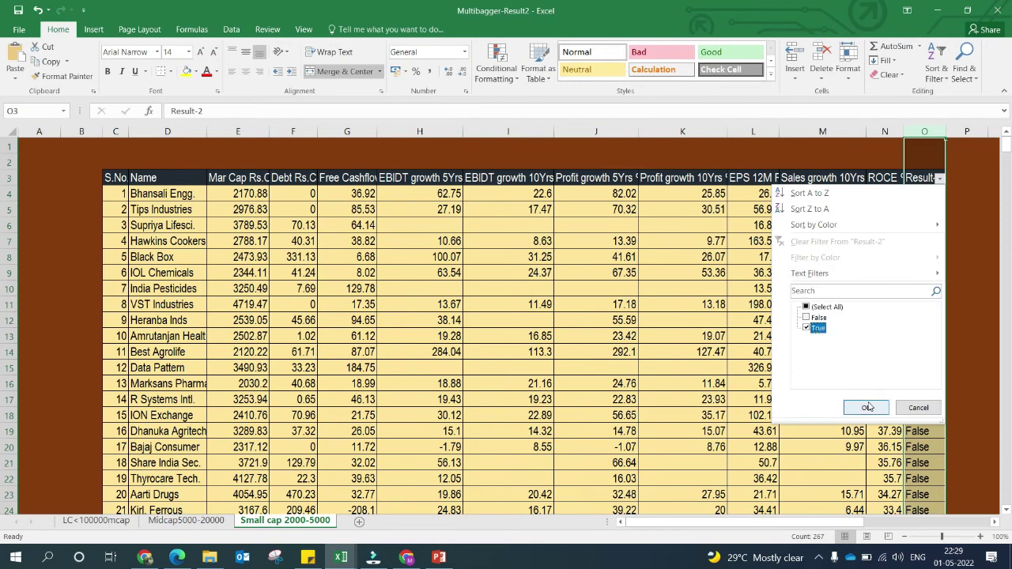
{"action": "left_click", "coordinate": [865, 408]}
- Go through the filtered small-cap company names, including Valiant Organics, Hindustan Foods, ION Exchange and IOL Chemicals, and clear the Result-2 filter
{"action": "left_click_drag", "start_coordinate": [182, 193], "coordinate": [177, 258]}
{"action": "left_click", "coordinate": [169, 241]}
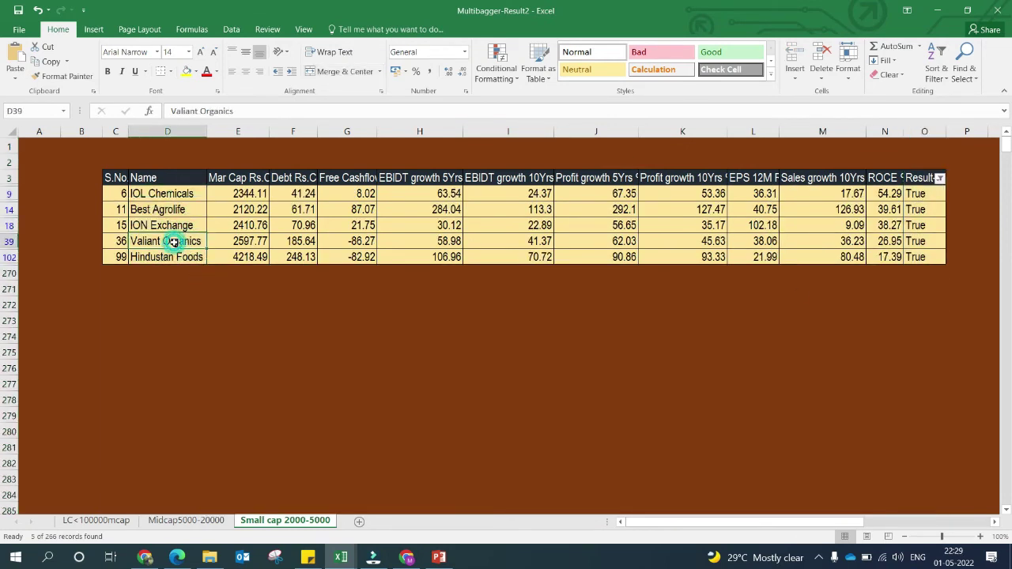
{"action": "left_click", "coordinate": [173, 258]}
{"action": "left_click", "coordinate": [154, 227]}
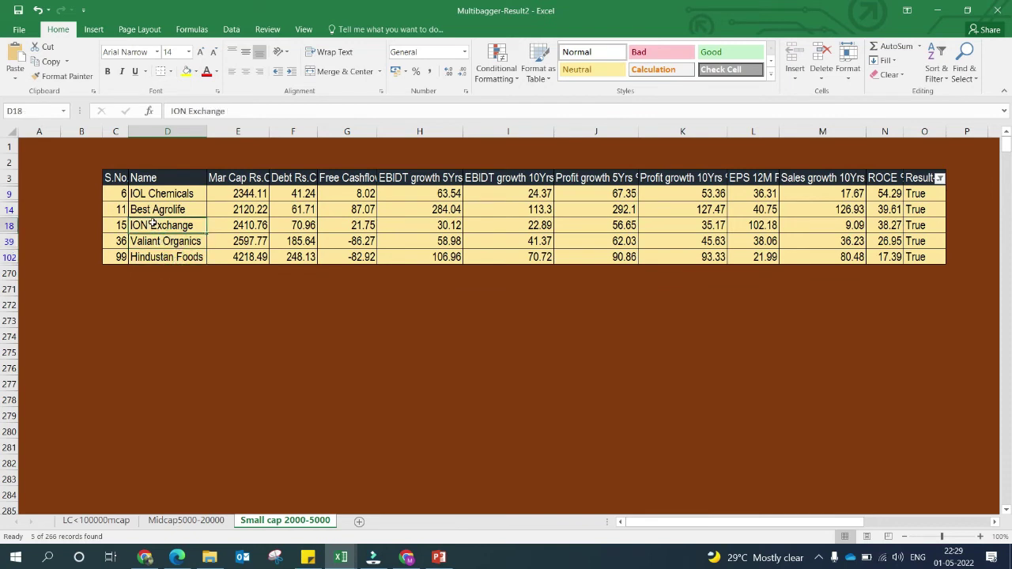
{"action": "left_click", "coordinate": [149, 193]}
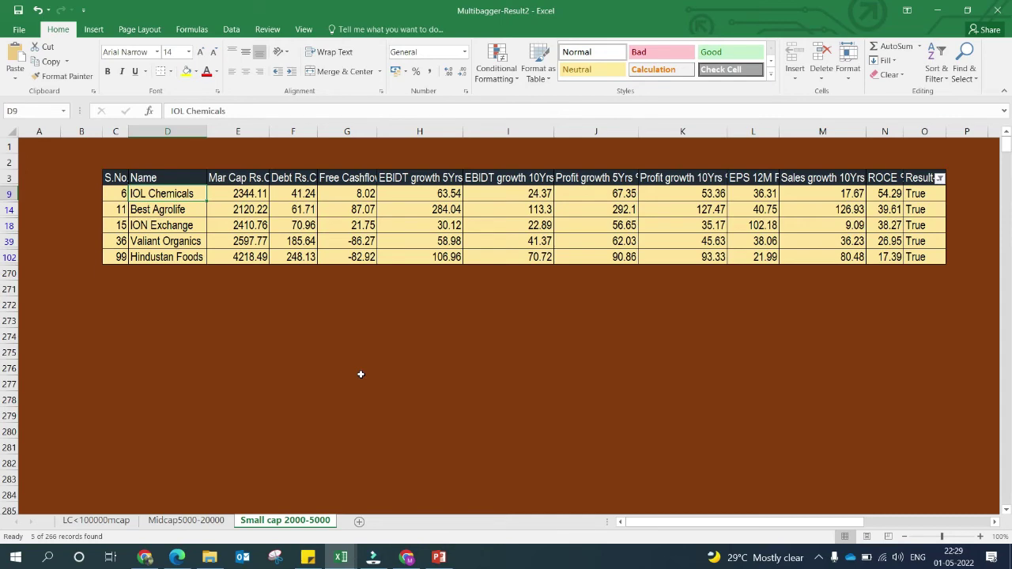
{"action": "left_click", "coordinate": [943, 181]}
{"action": "left_click", "coordinate": [841, 235]}
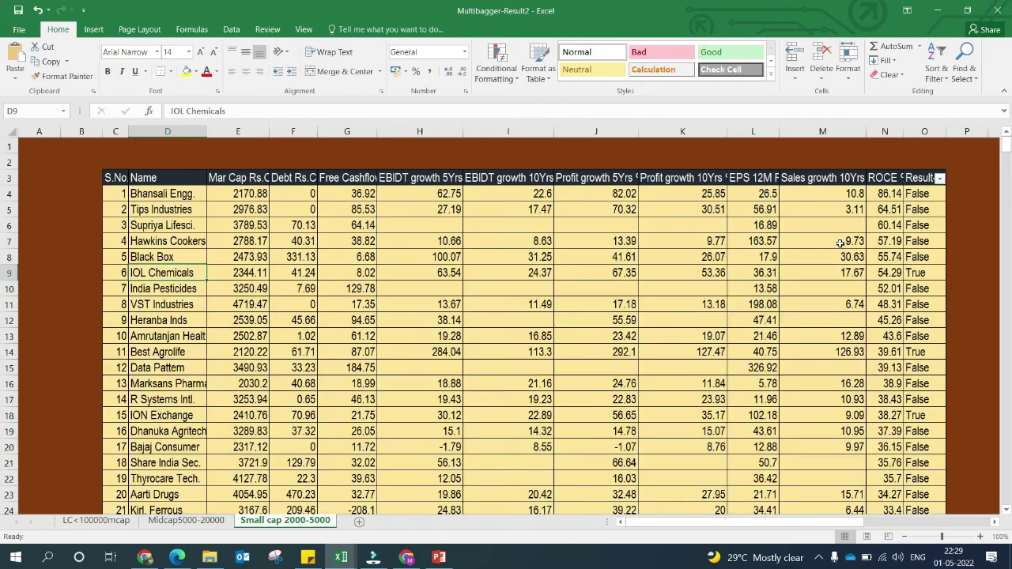